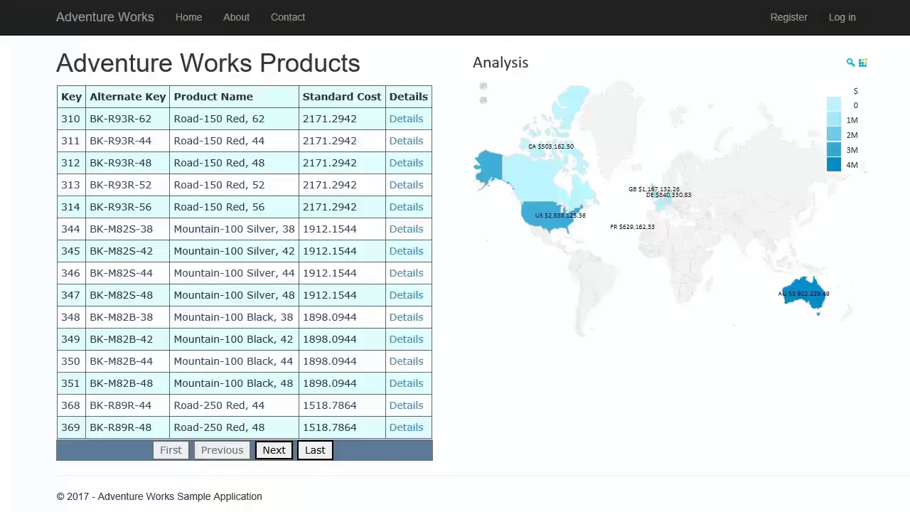
Scroll up the products page to view the embedded Kyubit world sales map.
scroll(529, 216, up, 2)
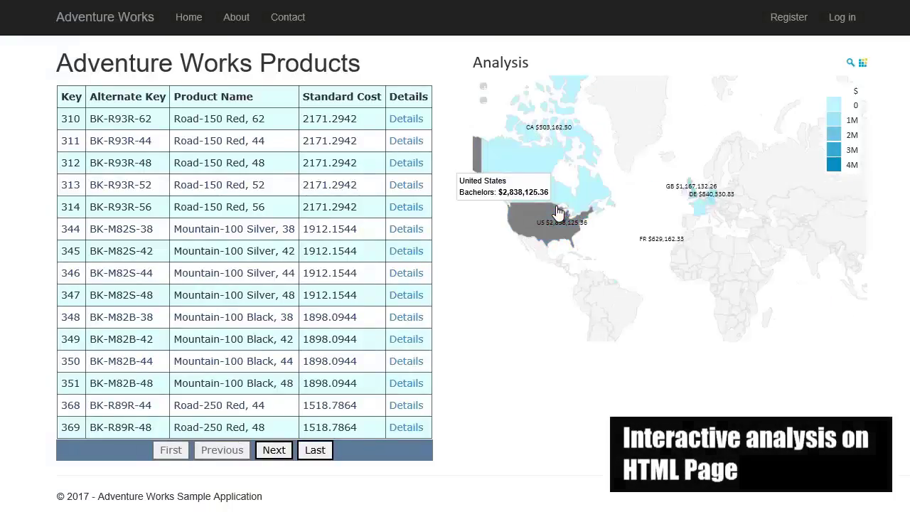
Drill the map into United States states, drill Australia down, and show it as a column chart.
right_click(529, 220)
click(548, 223)
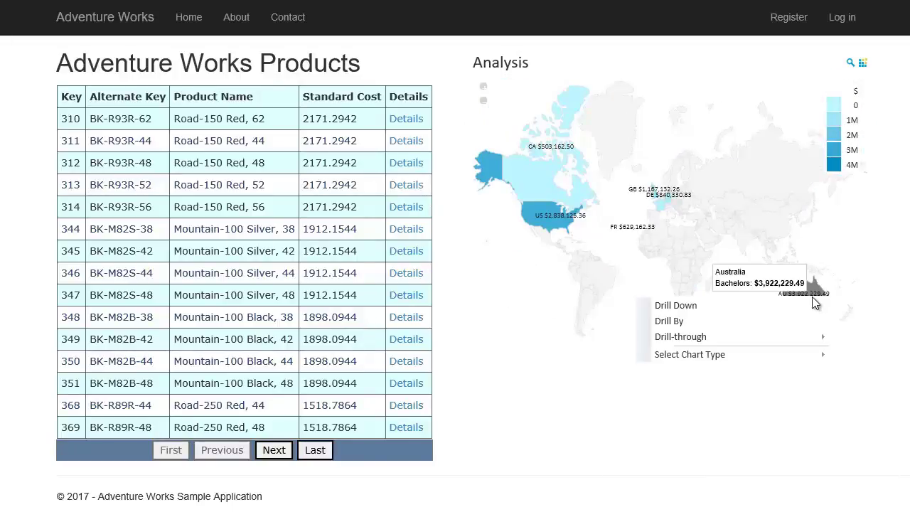
click(798, 310)
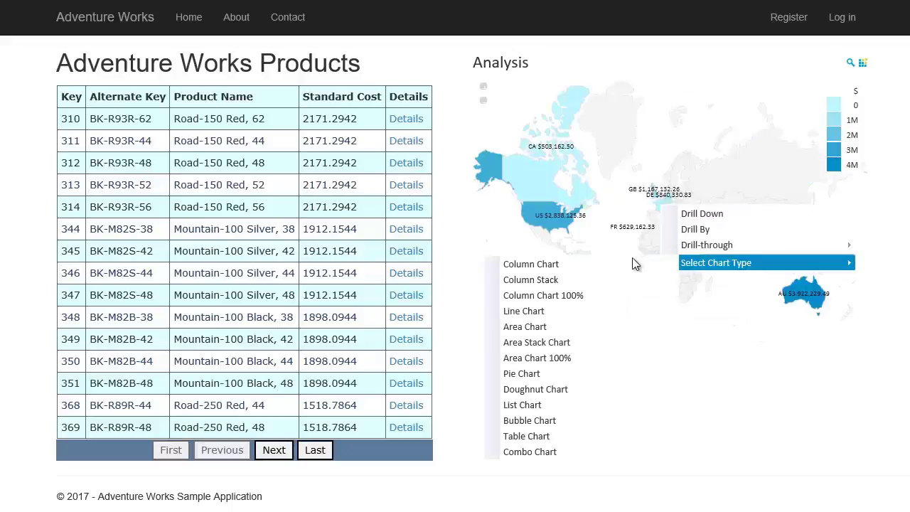
click(568, 261)
Drill the sales by Customer Gender from the Customer Demographic attributes.
click(532, 264)
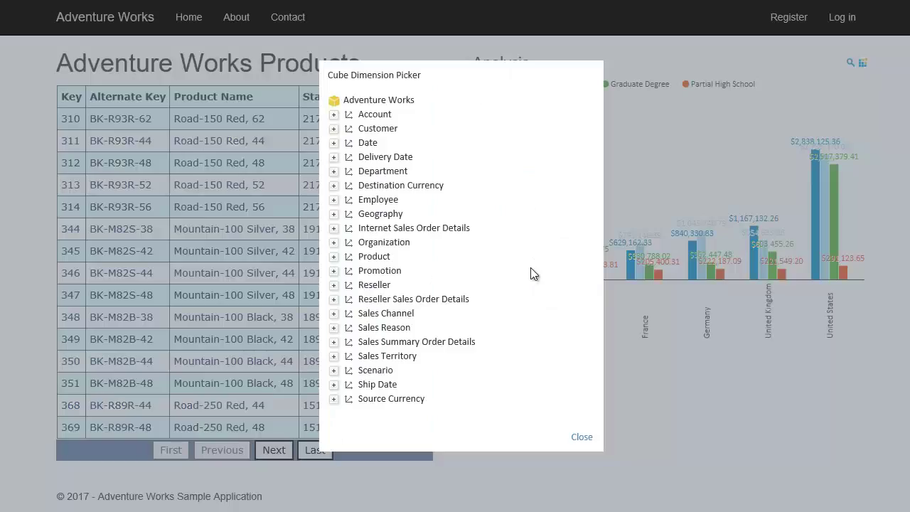
click(333, 128)
click(349, 156)
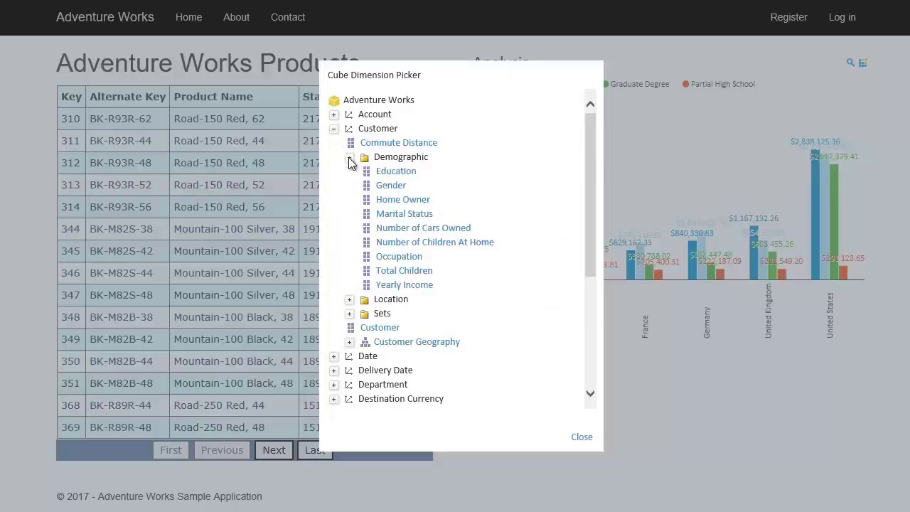
click(386, 191)
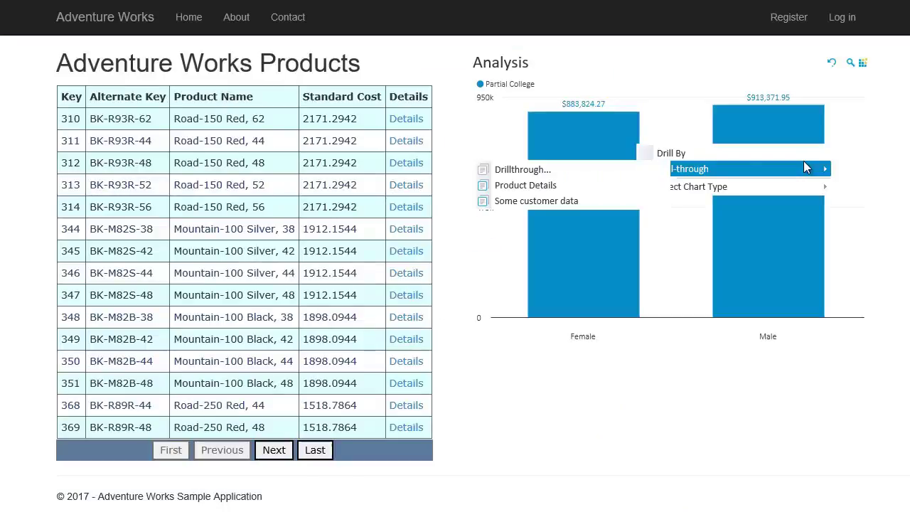
View the Product Details drill-through records, then export the enlarged analysis to Excel.
click(585, 185)
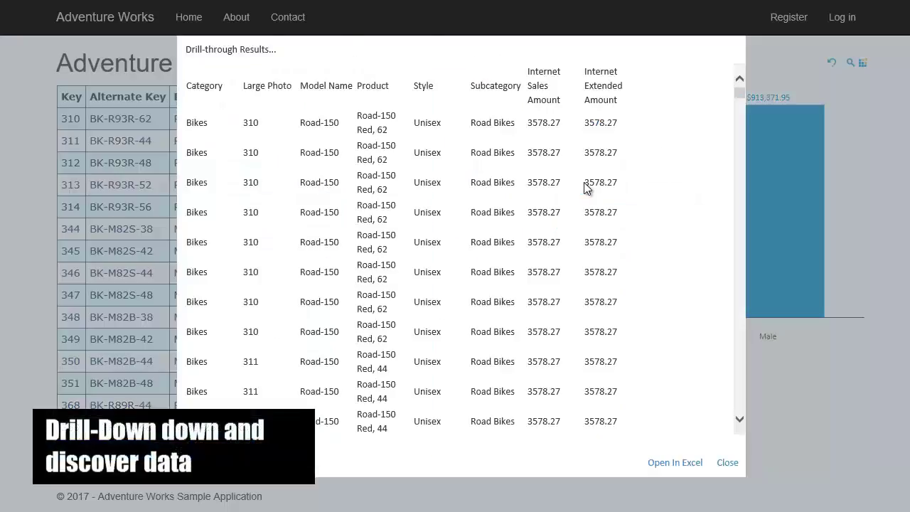
key(Escape)
click(850, 64)
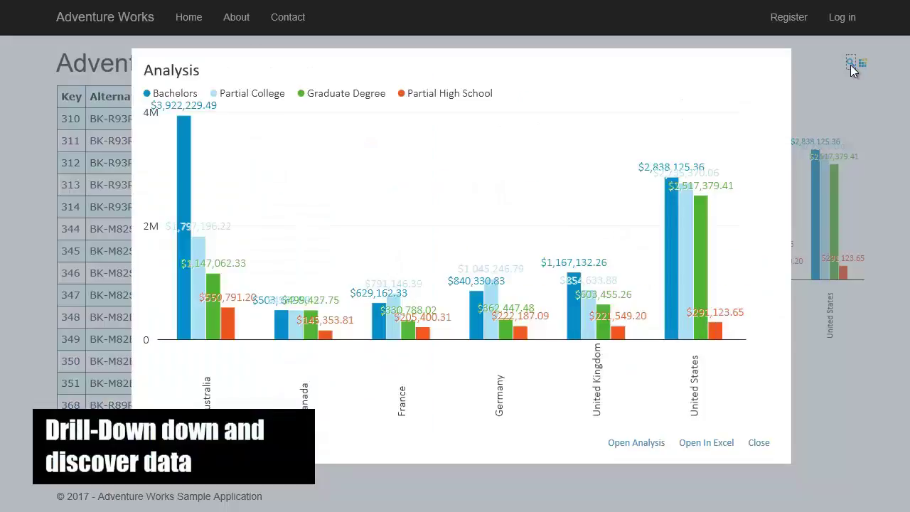
click(698, 444)
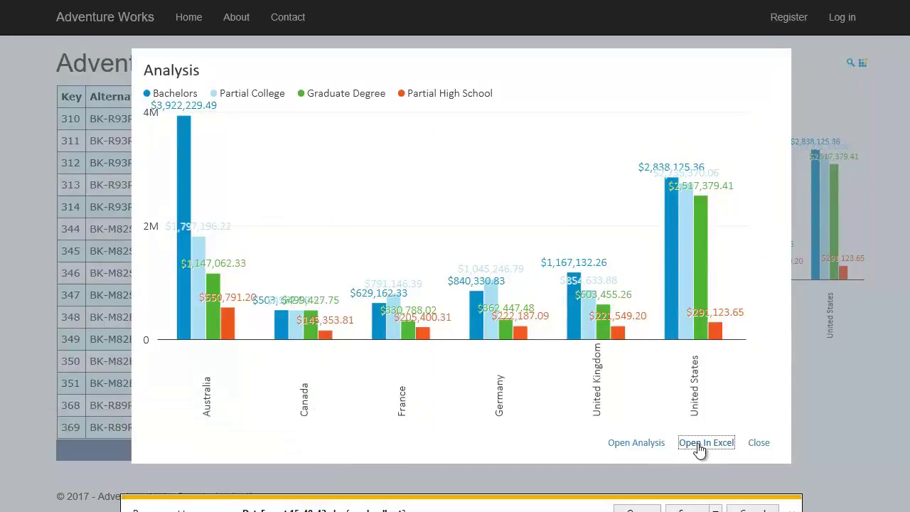
View the DataExport workbook in Excel, then expand Canada and Germany into their states in Kyubit.
click(636, 507)
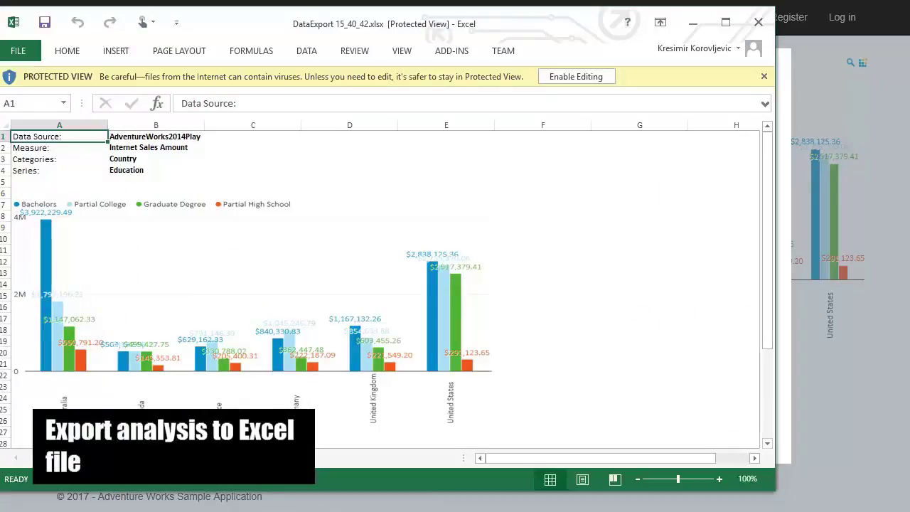
scroll(609, 424, down, 2)
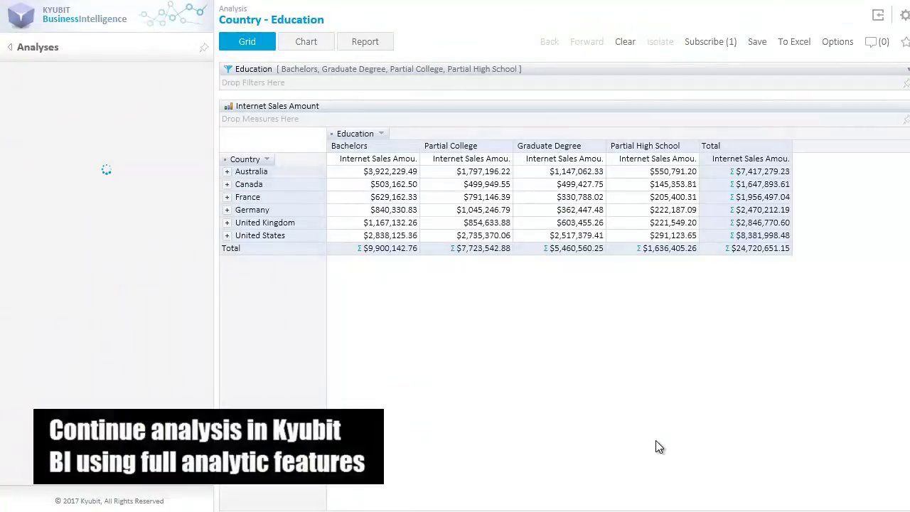
click(227, 184)
click(227, 248)
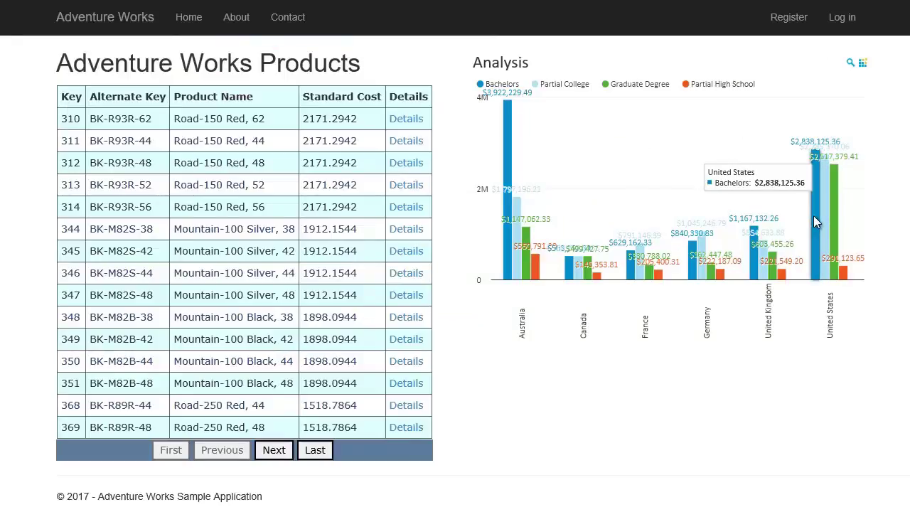
Switch the education-by-country chart to the Column Stack chart type from the United States bar.
right_click(813, 215)
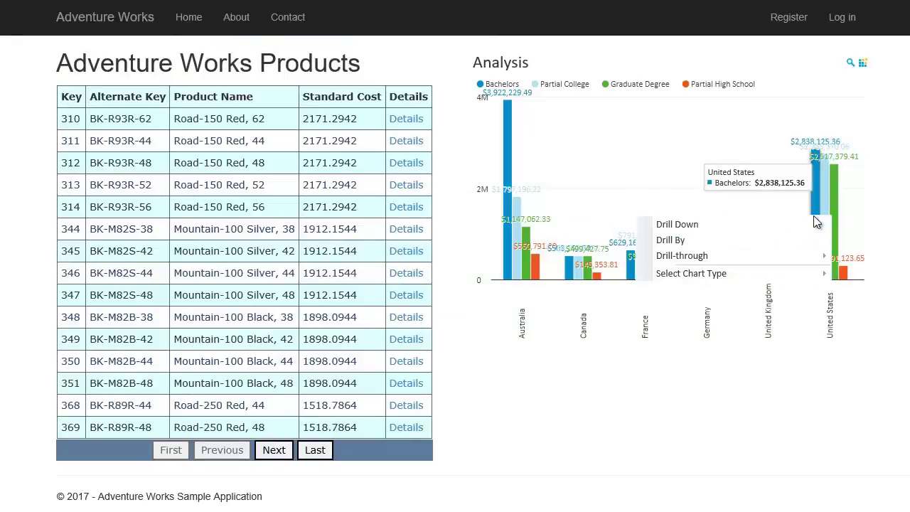
click(801, 280)
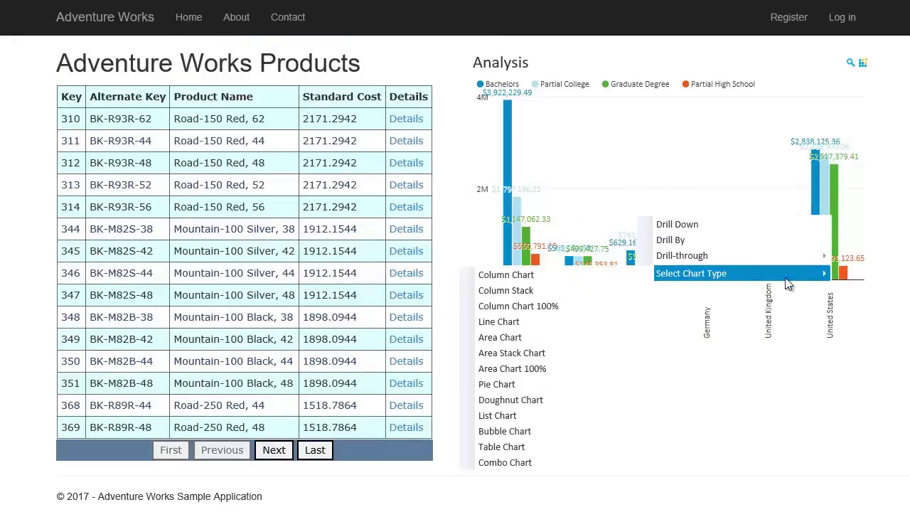
click(604, 290)
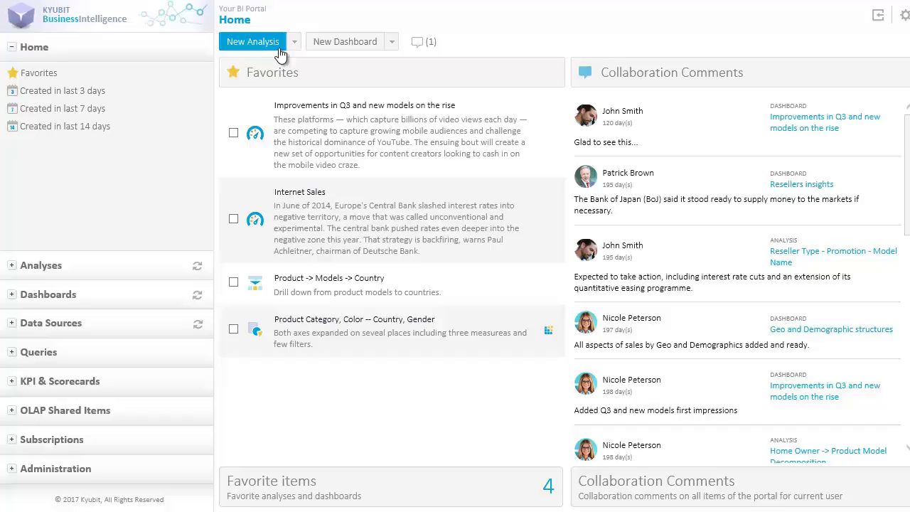
Create a new AdventureWorks2014 analysis with product Category on rows, expanding Accessories and Bikes.
click(253, 44)
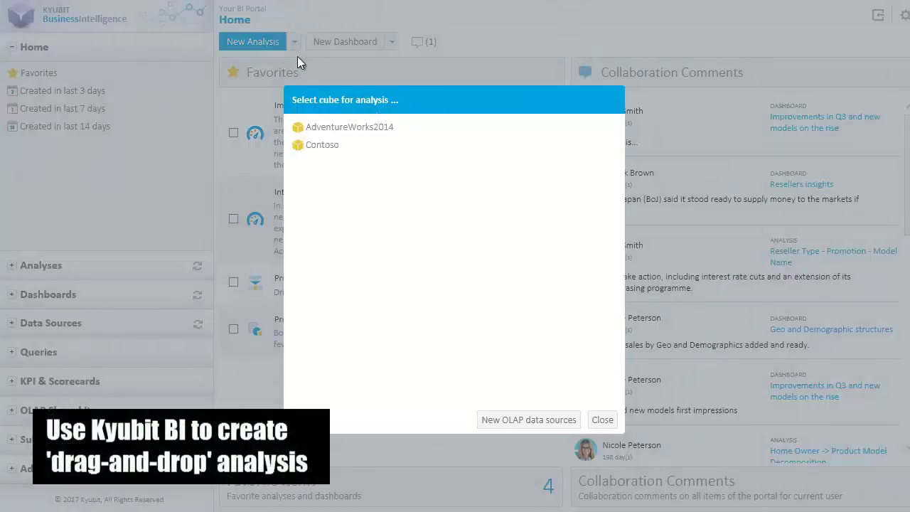
click(368, 126)
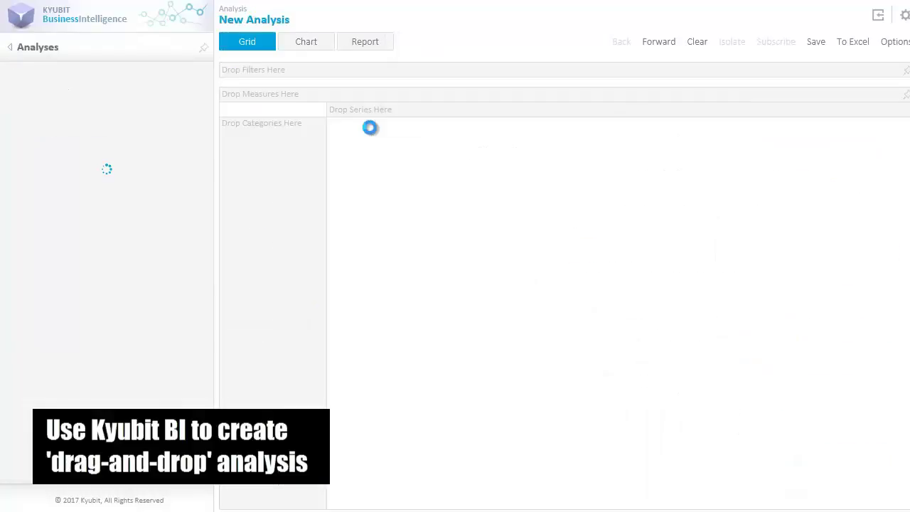
drag(46, 270, 254, 214)
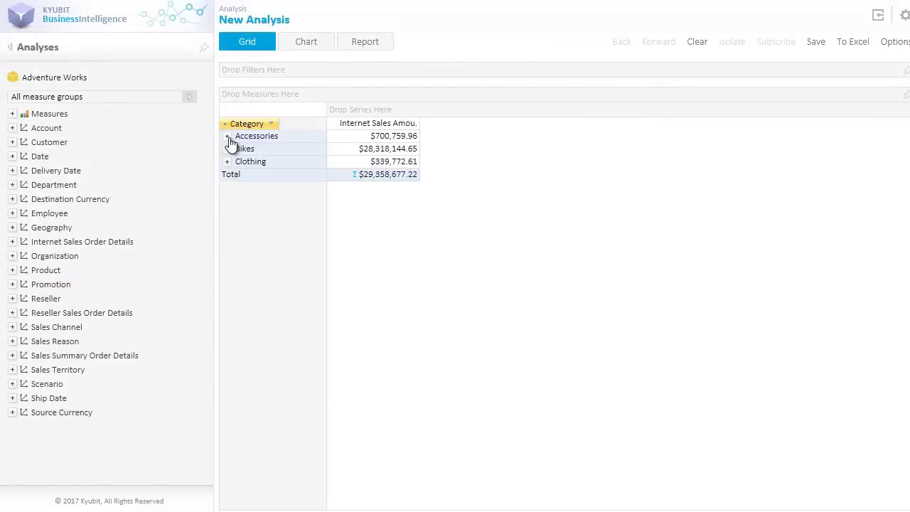
click(227, 136)
click(227, 250)
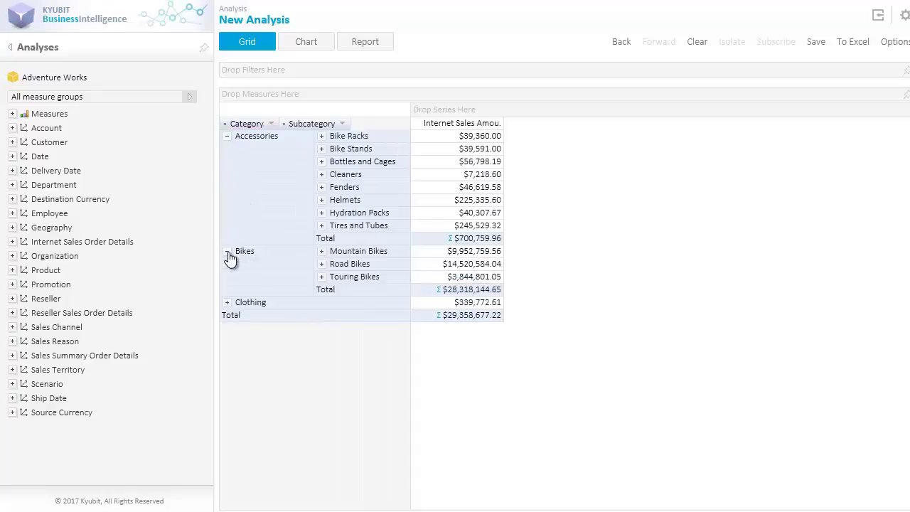
Save the new analysis under the name 'Bike Sales'.
click(816, 41)
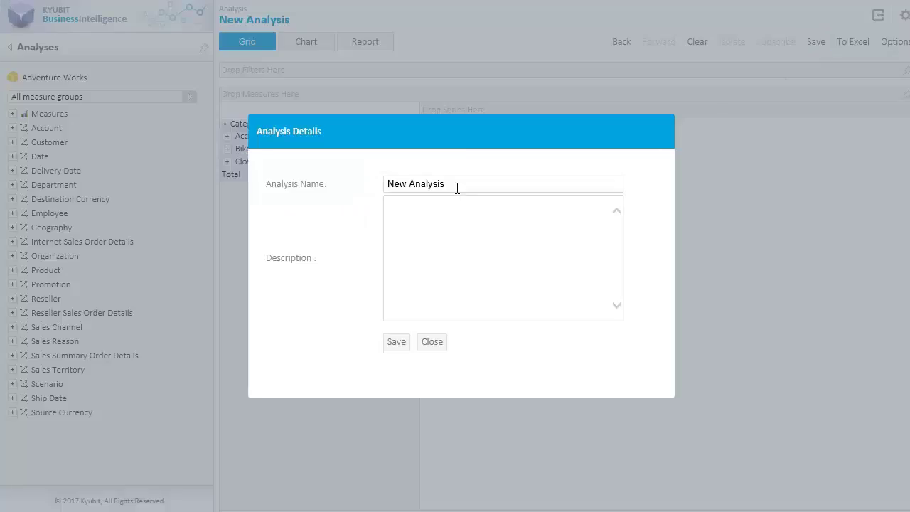
drag(455, 184, 338, 171)
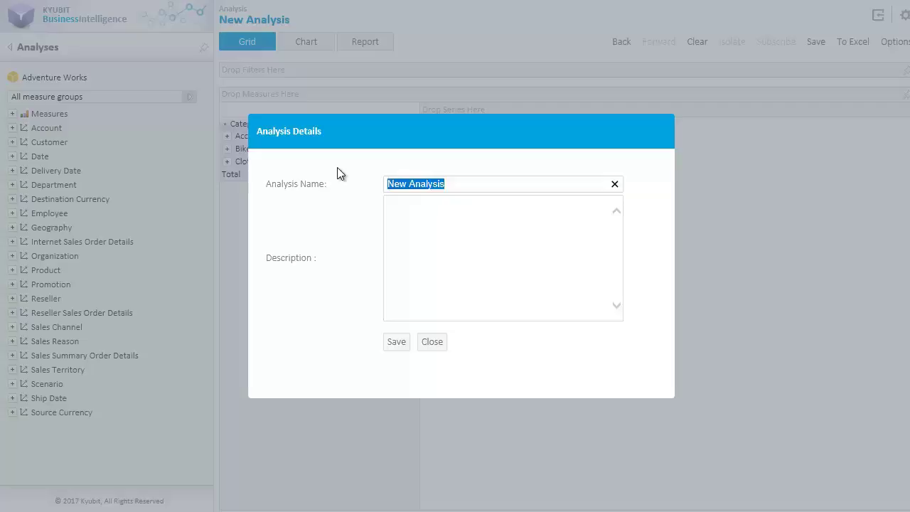
text(Bike Sales)
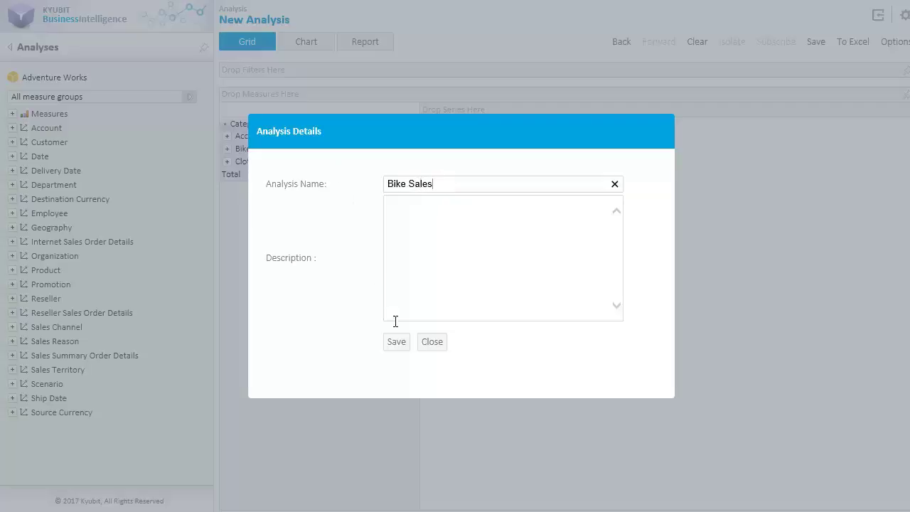
click(398, 342)
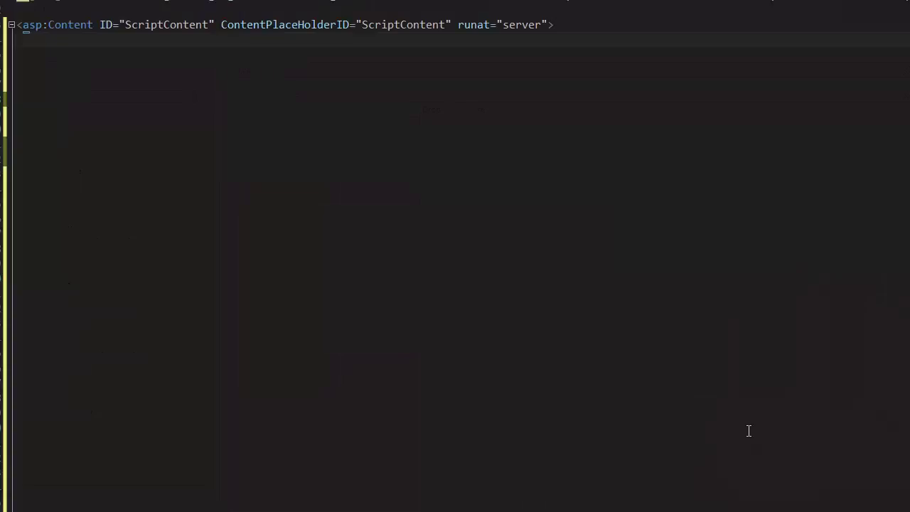
click(749, 427)
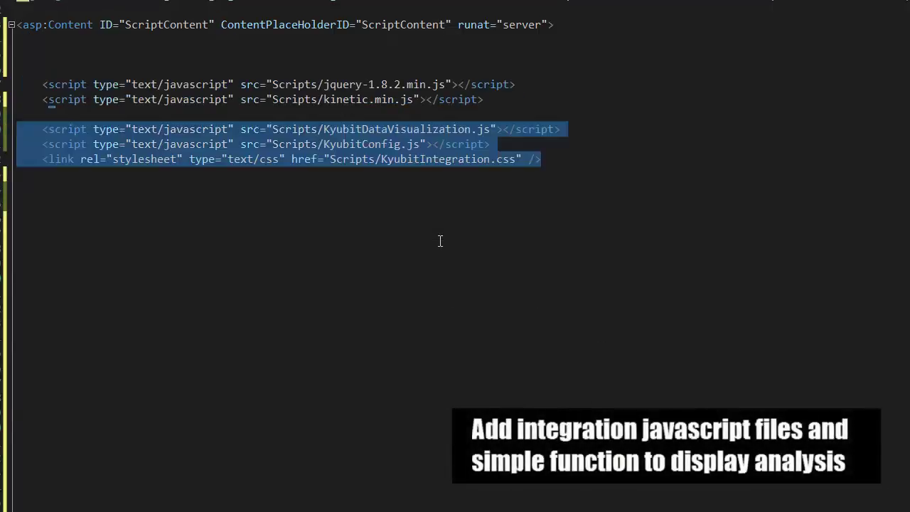
Review the KyubitConfig reference and the initVisualization width option in the page script.
click(440, 241)
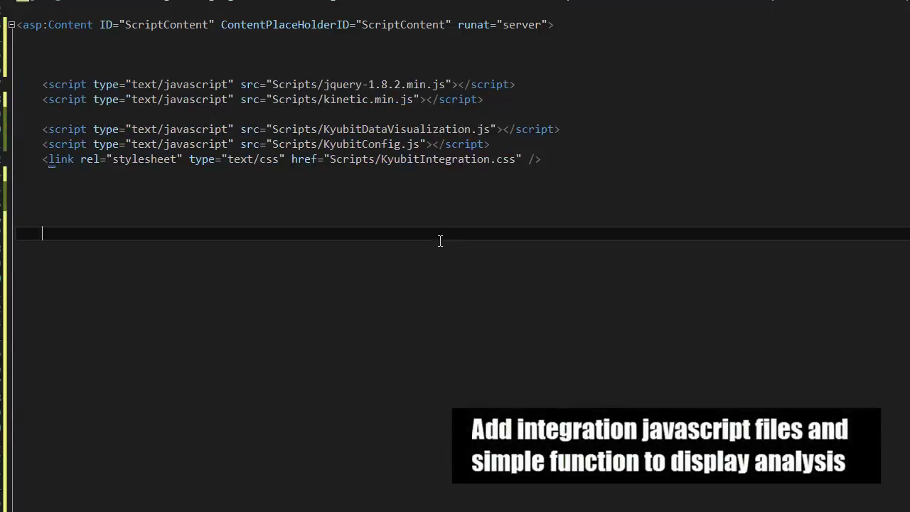
double_click(376, 146)
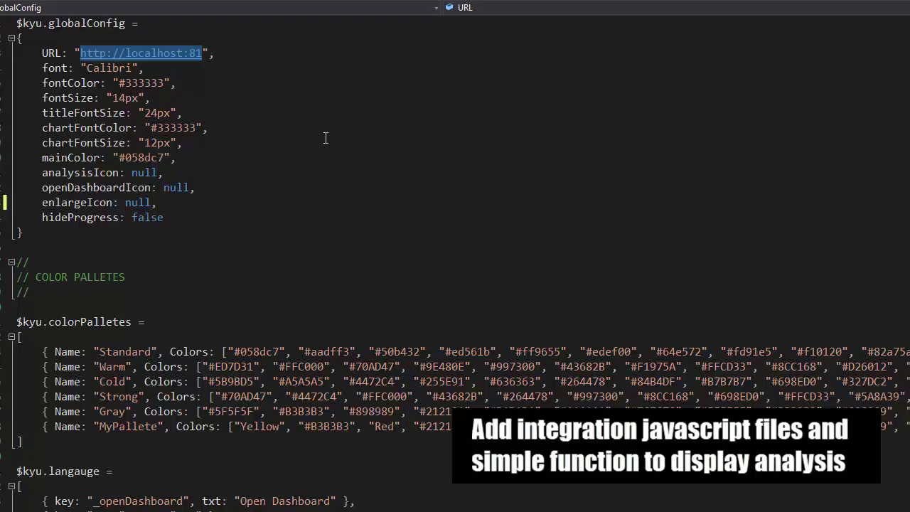
click(326, 137)
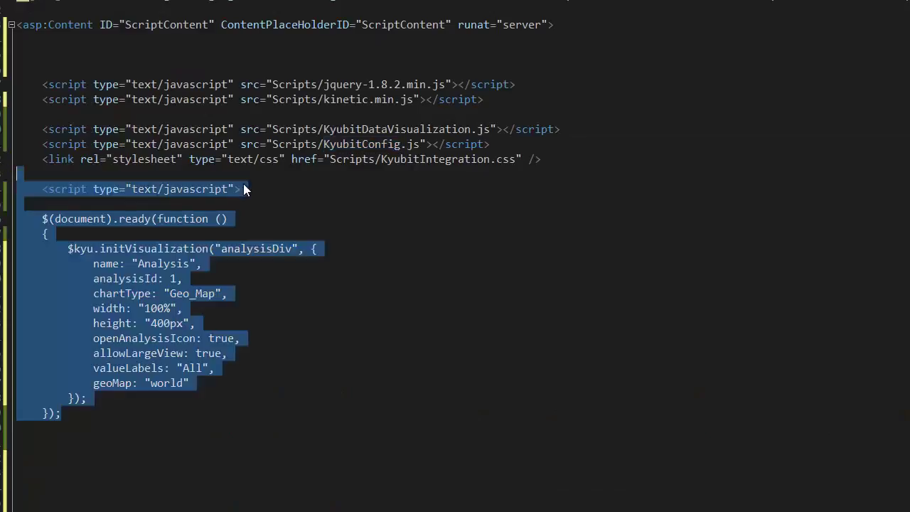
click(318, 310)
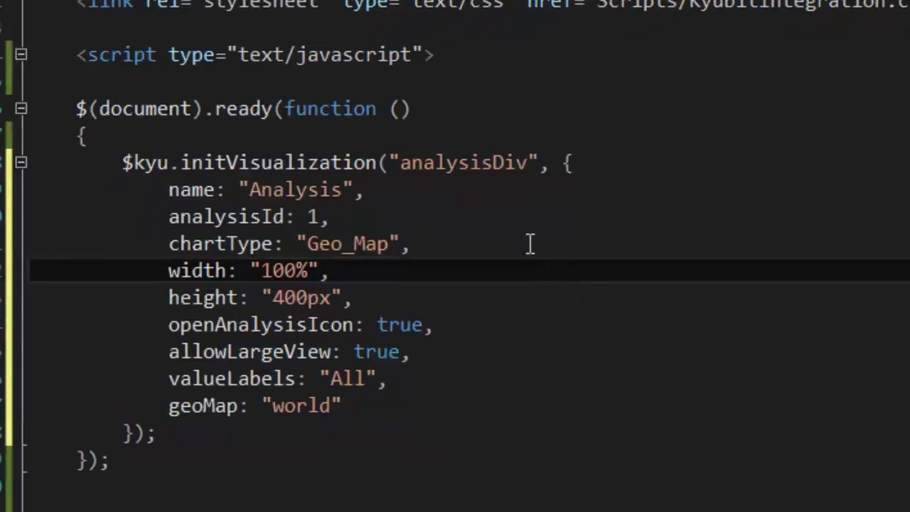
Locate the analysisDiv container and change the analysisId to 2038.
double_click(256, 249)
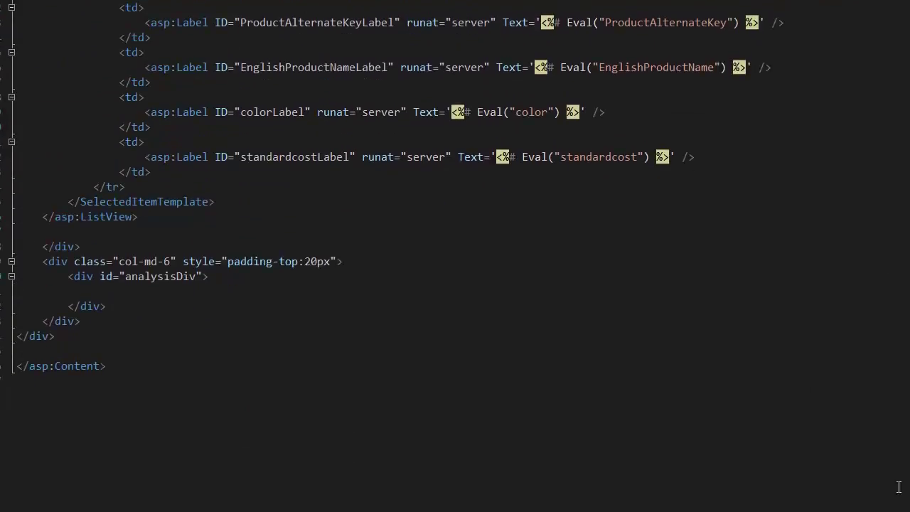
drag(220, 307, 155, 245)
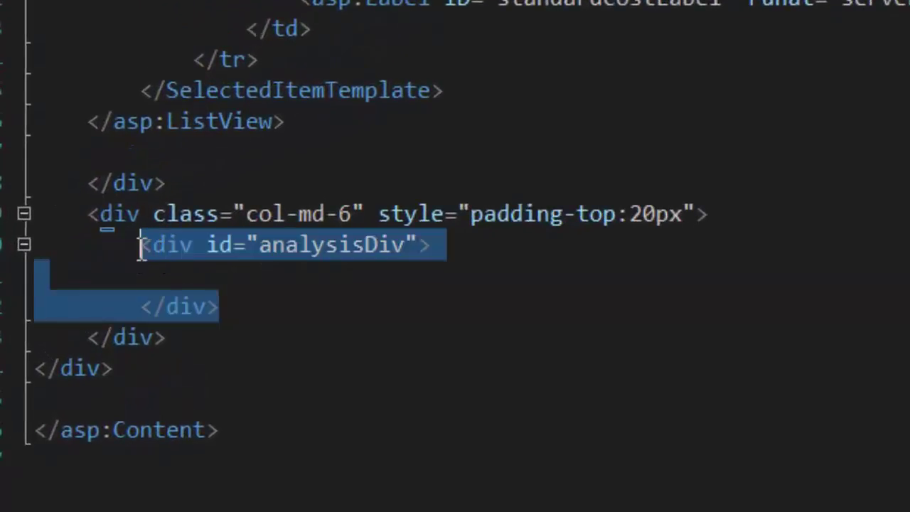
click(234, 308)
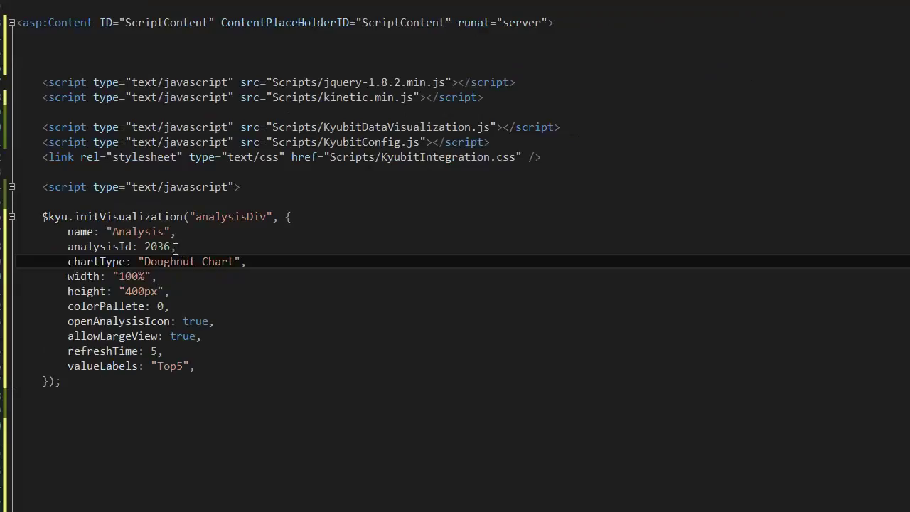
click(225, 252)
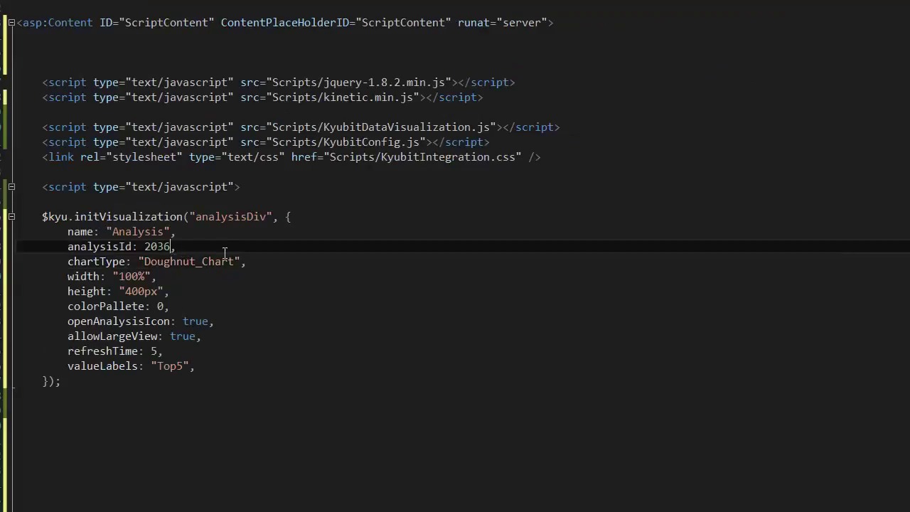
key(BackSpace)
text(8)
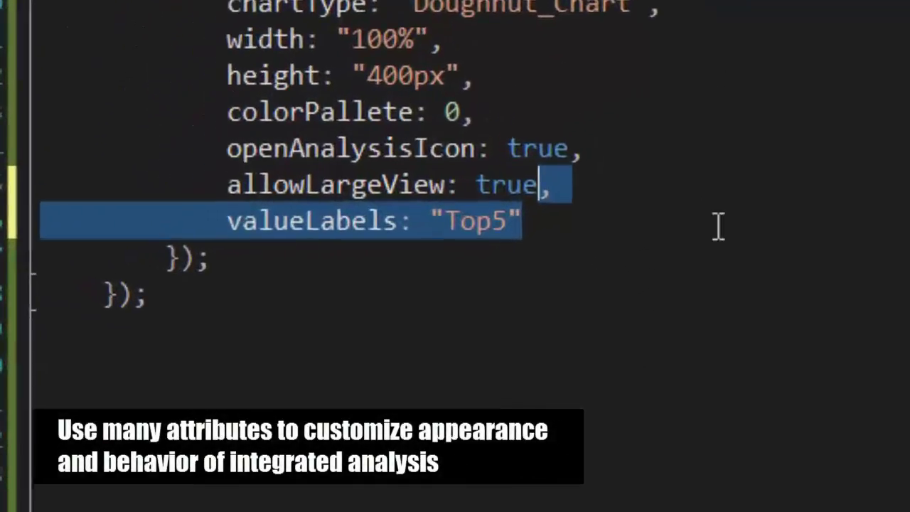
Replace the Doughnut chart type with Column in the script options.
click(779, 217)
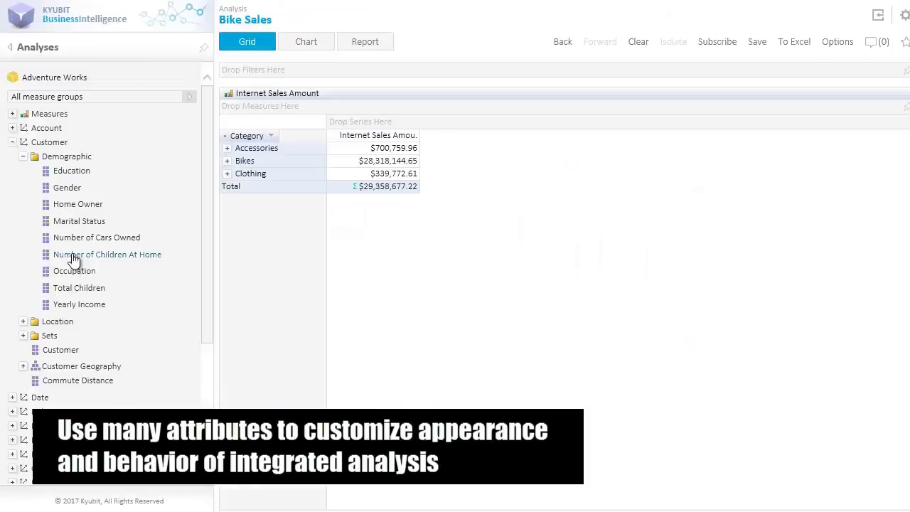
drag(74, 272, 514, 128)
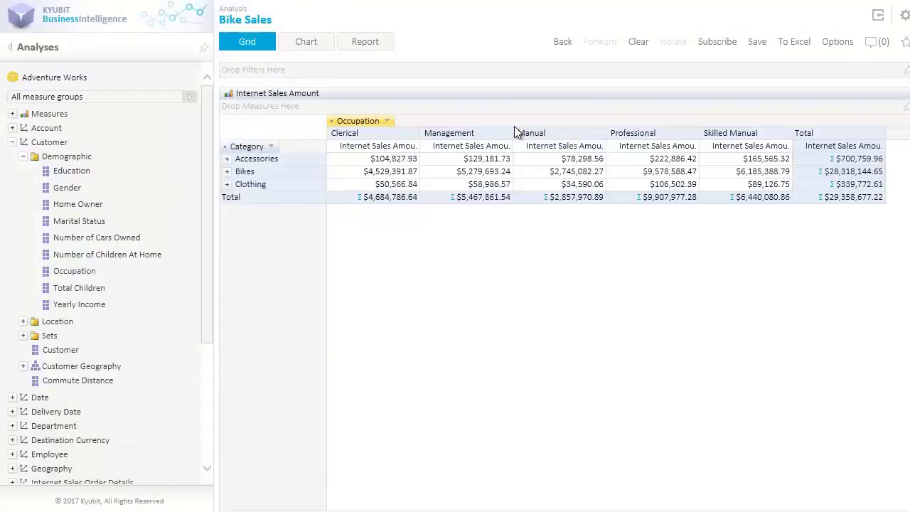
drag(527, 256, 408, 256)
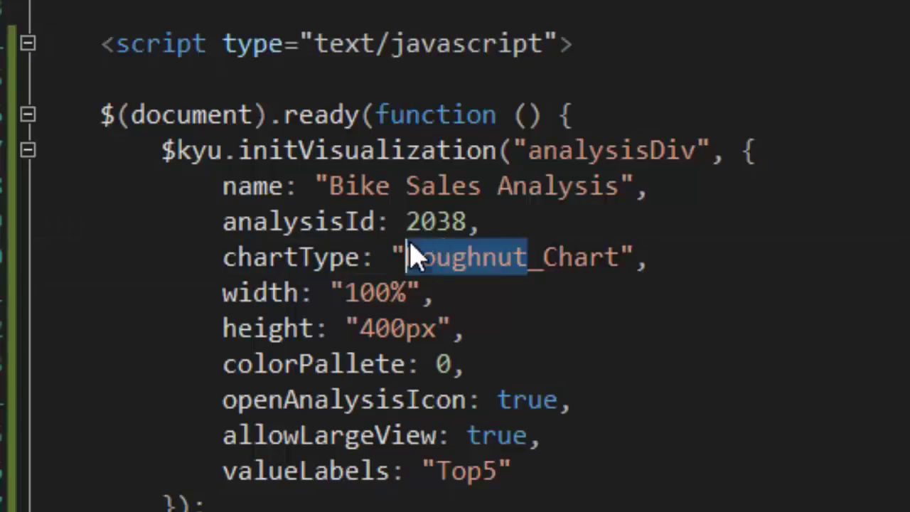
text(Co)
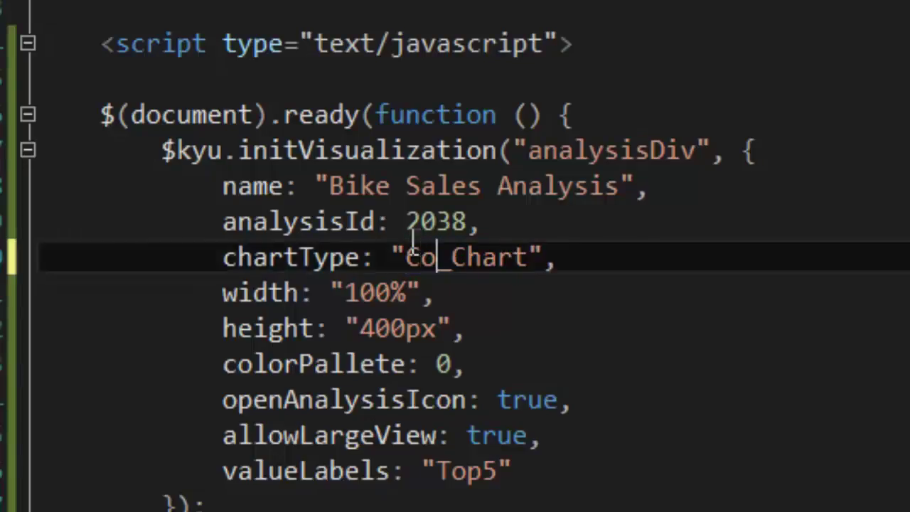
text(lumn)
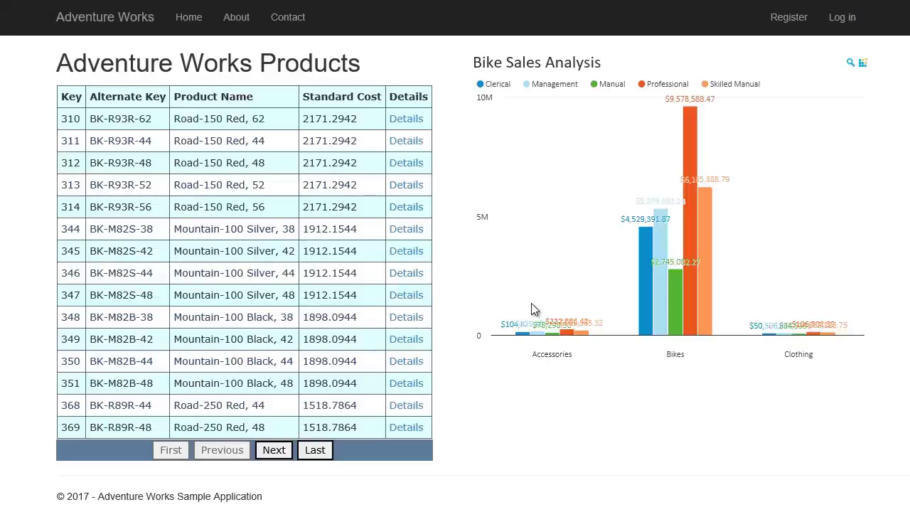
Drill Professional bike sales down to individual Road bike products, then set the colour palette to 1.
right_click(687, 312)
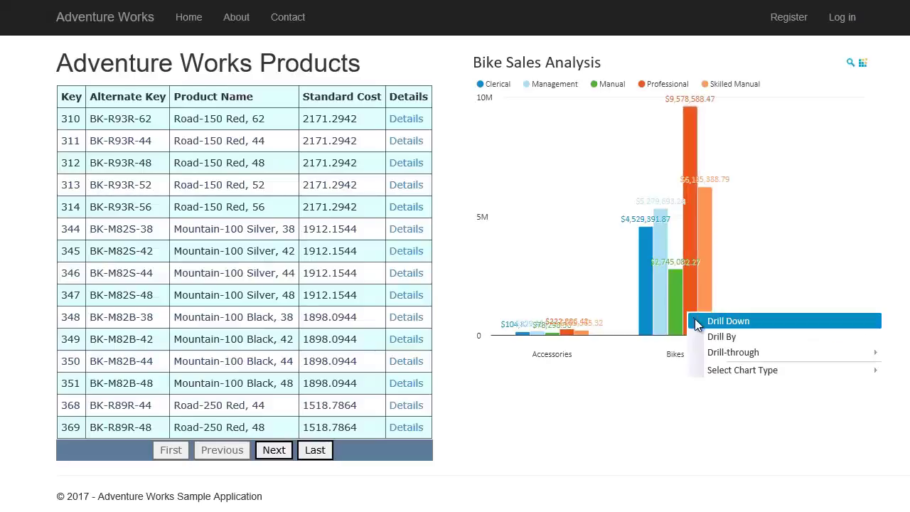
click(698, 321)
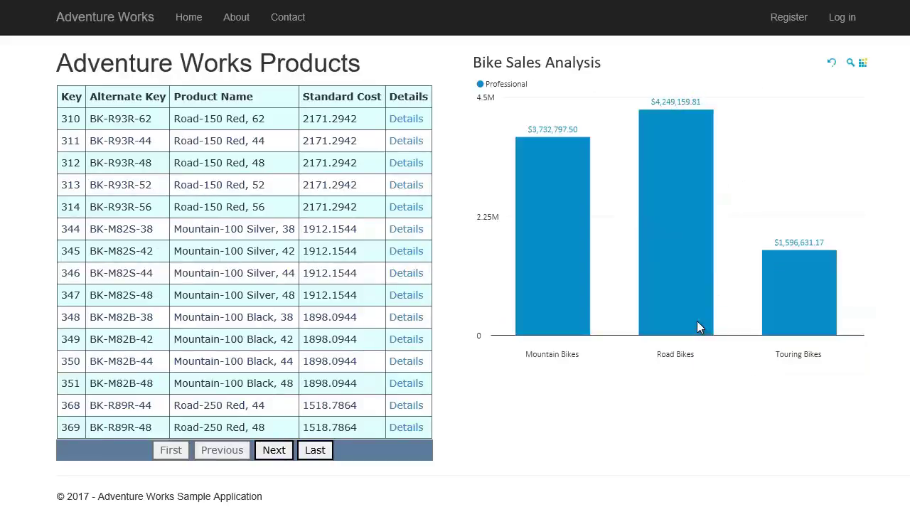
mouse_move(675, 249)
right_click(683, 288)
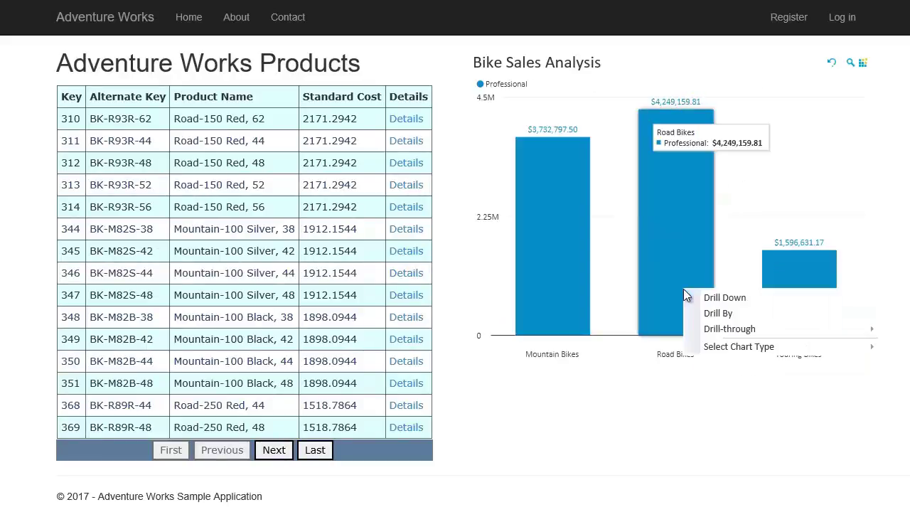
click(696, 297)
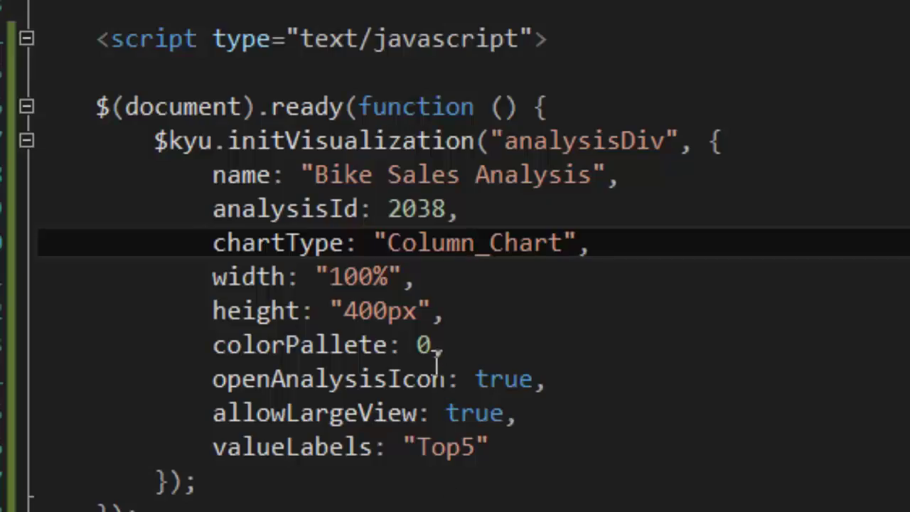
double_click(424, 347)
text(1)
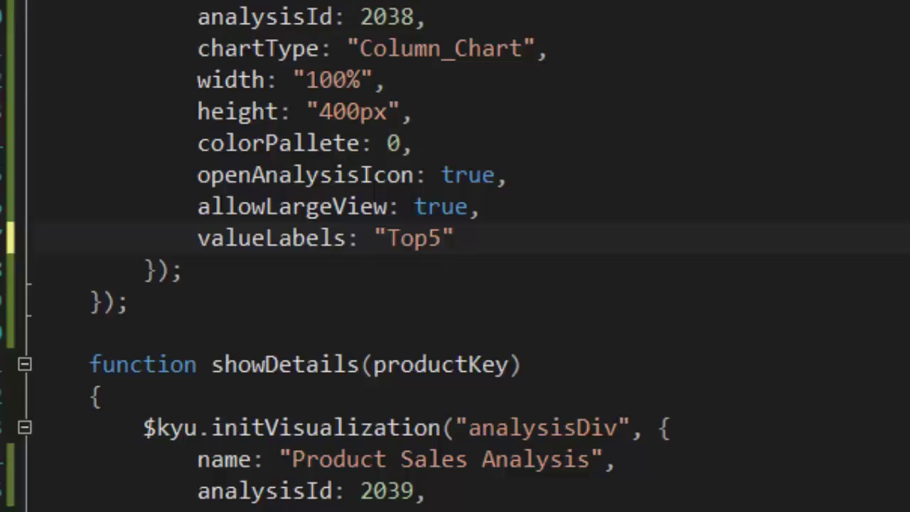
Paste cacheMinutes: 5 and cacheKey: "BikeSales" after refreshTime: 5 in the options.
click(597, 291)
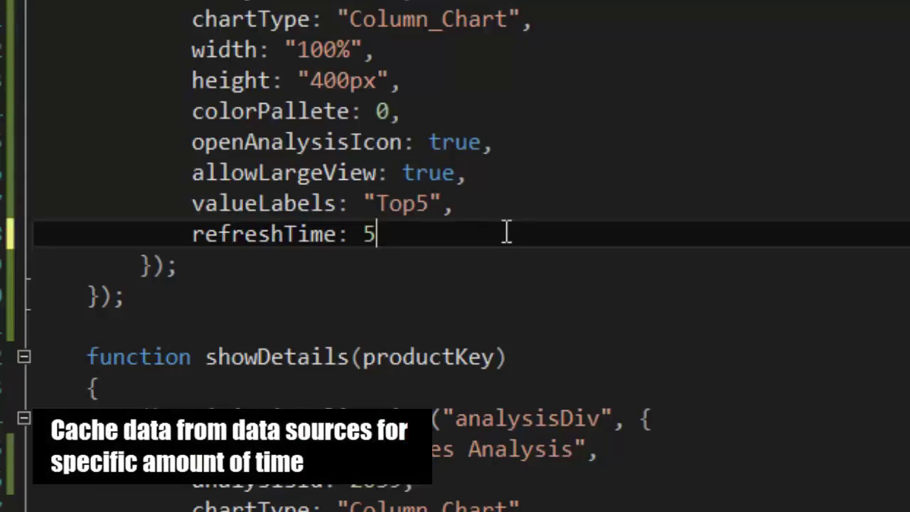
text(,             cacheMinutes: 5,             cacheKey: "BikeSales")
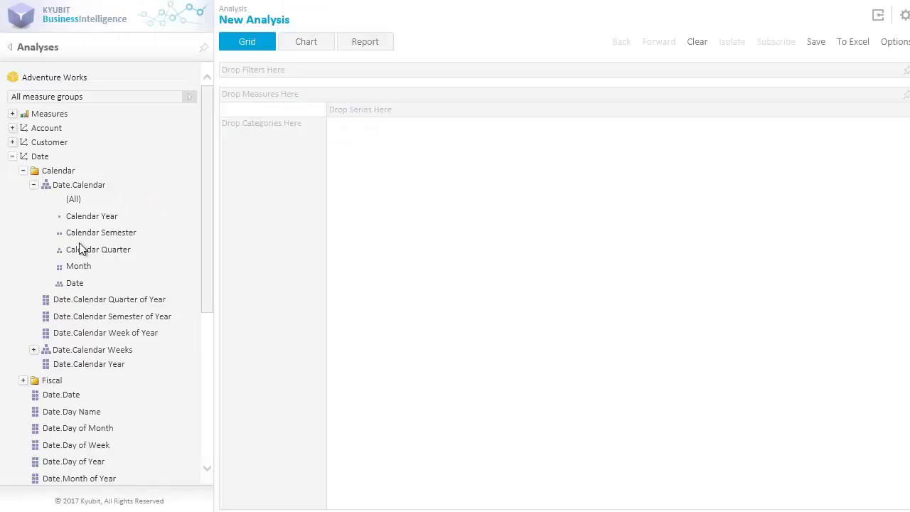
Show Internet Sales by calendar quarter, filtered to the year CY 2011.
drag(136, 247, 248, 209)
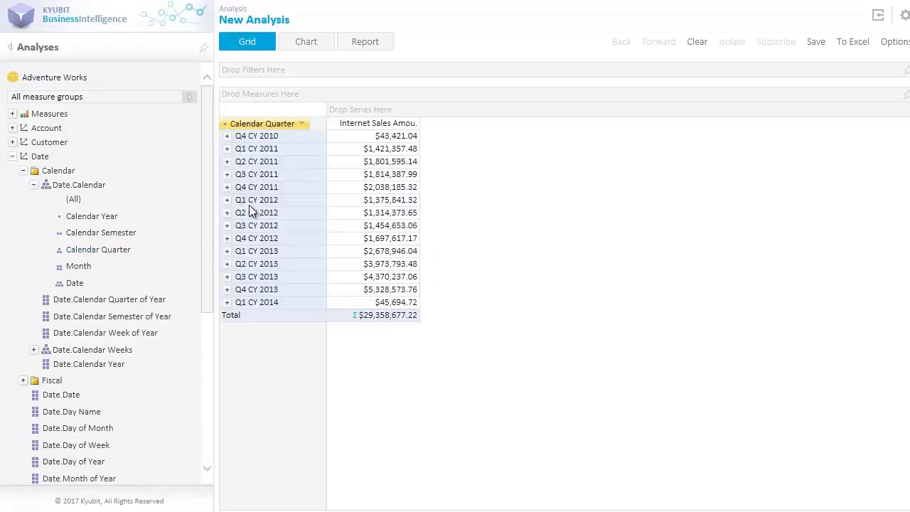
drag(86, 199, 446, 73)
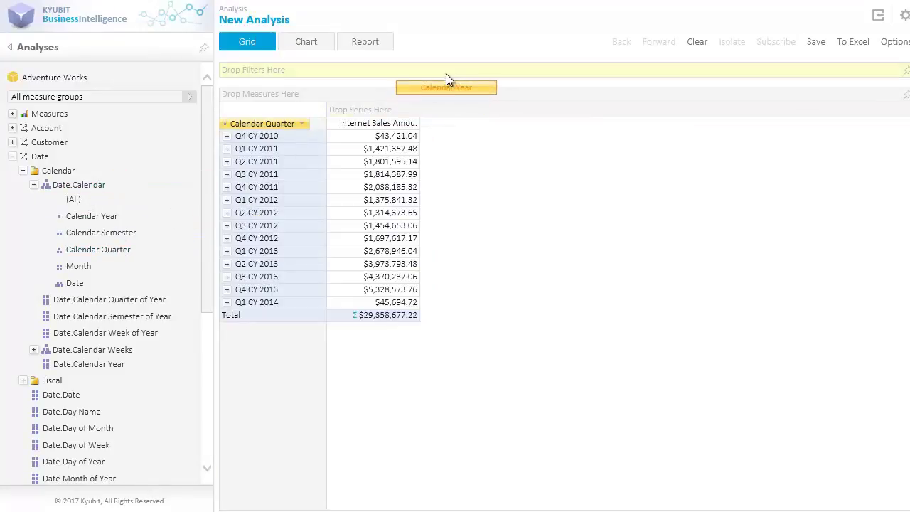
click(907, 70)
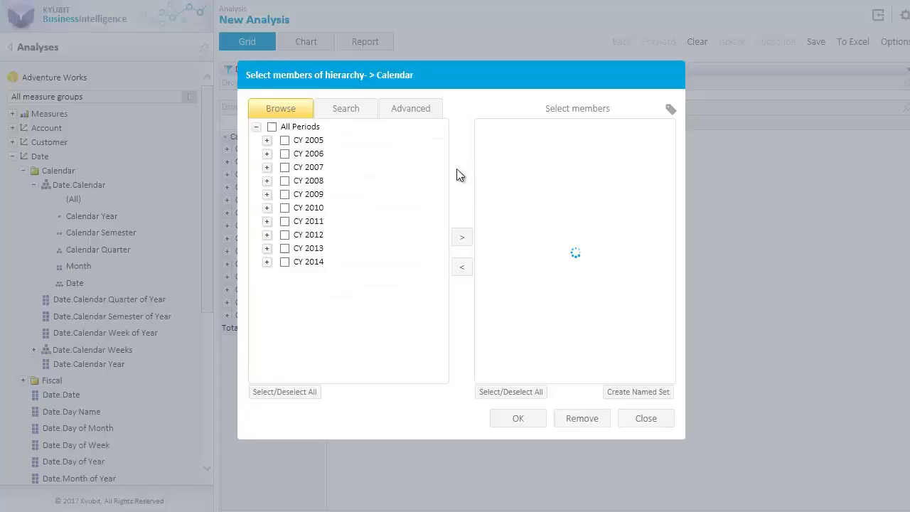
click(285, 221)
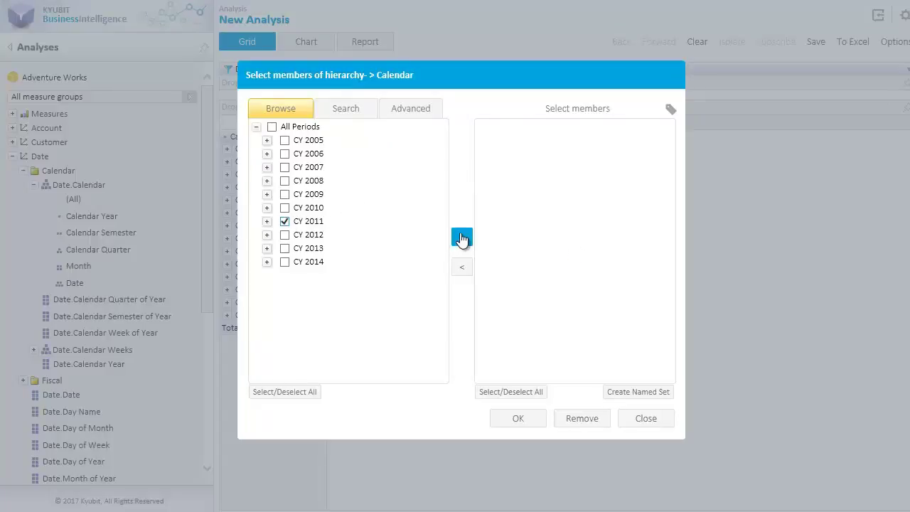
click(461, 236)
click(539, 420)
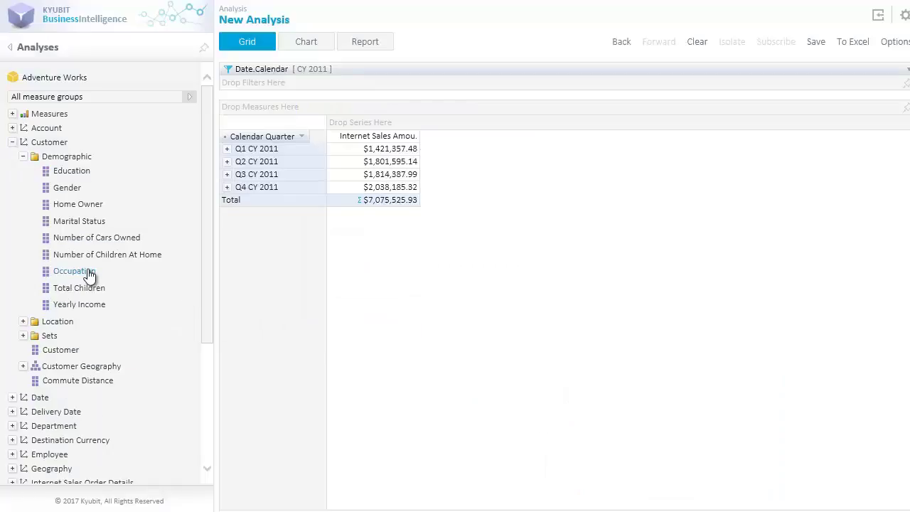
Split the sales by Occupation and begin naming the analysis 'Product Sales Analysis'.
mouse_move(79, 273)
mouse_down()
mouse_move(536, 175)
mouse_move(548, 121)
mouse_up()
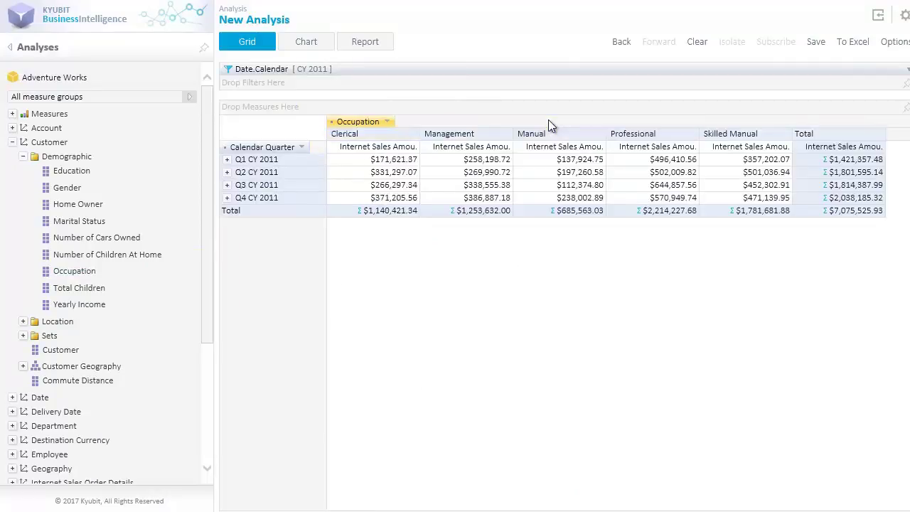
click(816, 41)
text(Product Sales Analysis)
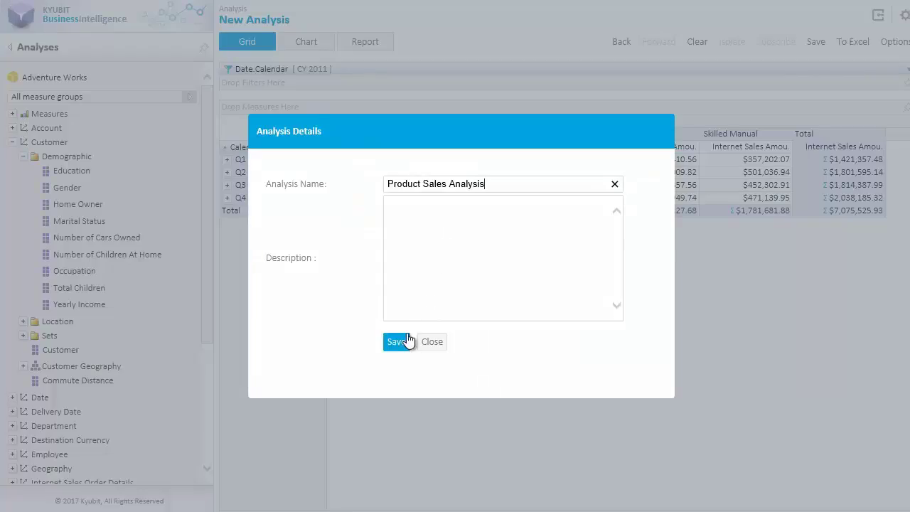
Paste the initVisualization block into showDetails with analysisId 2039 and a [Product].[Product] slicer.
click(398, 341)
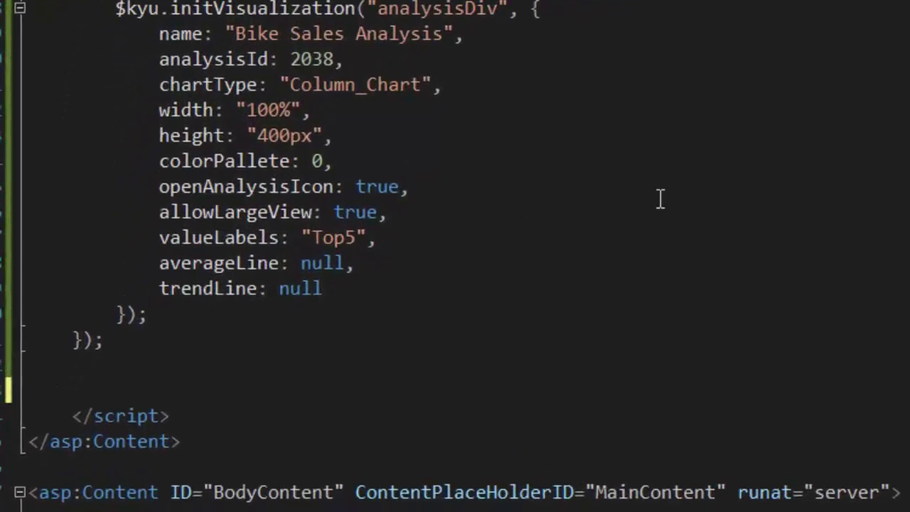
click(590, 439)
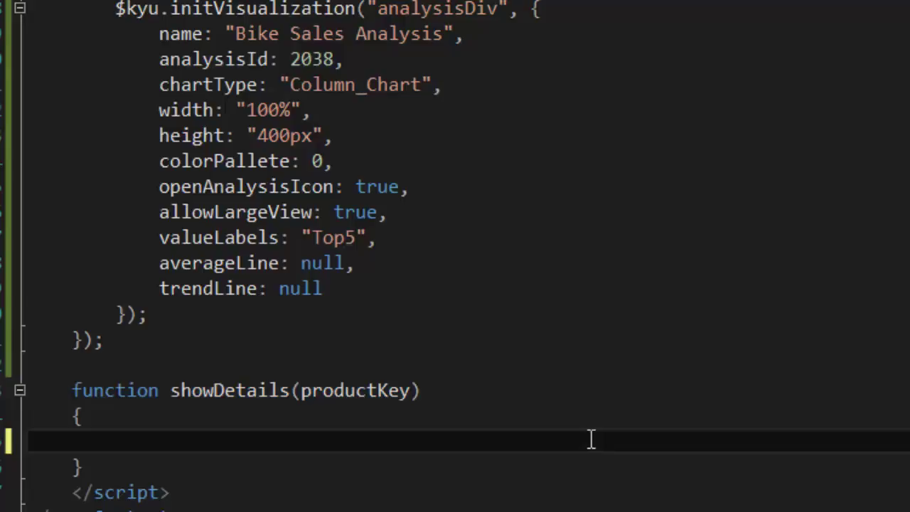
text($kyu.initVisualization("analysisDiv", {             name: "",             analysisId: 0,             chartType: "Column_Chart",             width: "100%",             height: "400px",             colorPallete: 0,             openAnalysisIcon: true,             allowLargeView: true,             refreshTime: 5,             valueLabels: "Top5"         });)
scroll(590, 439, down, 4)
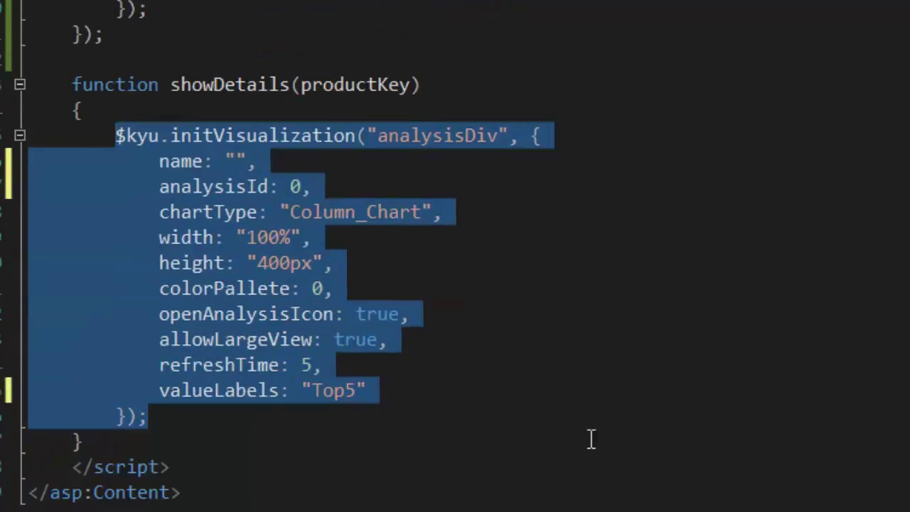
click(610, 323)
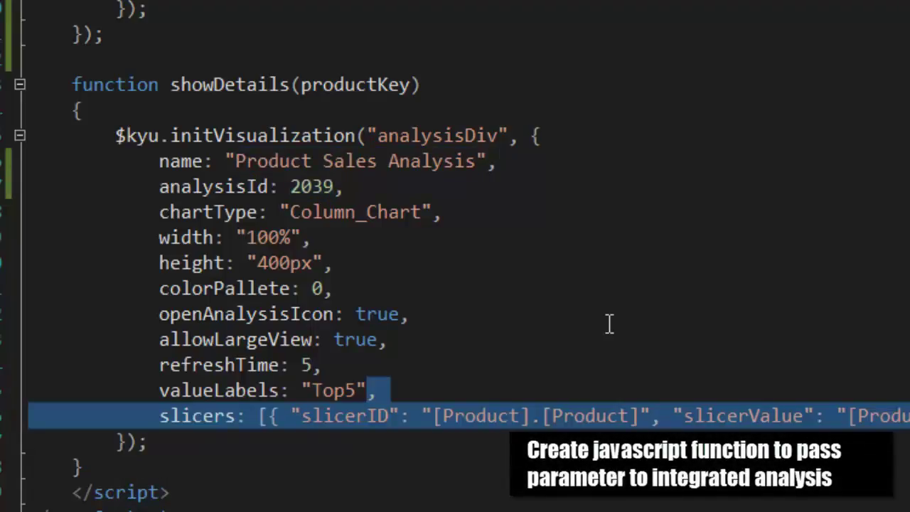
click(465, 380)
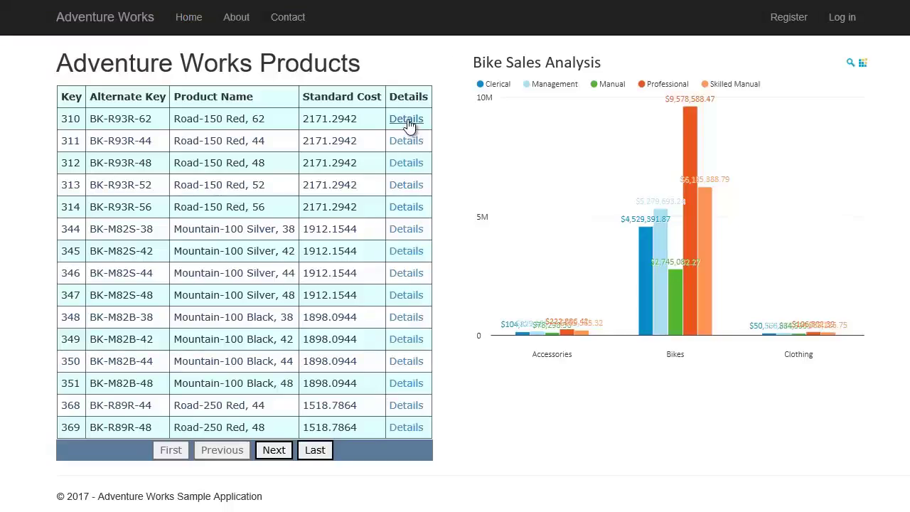
View the sales analysis for products 310, 311, 312, 347 and 351.
click(408, 122)
click(412, 143)
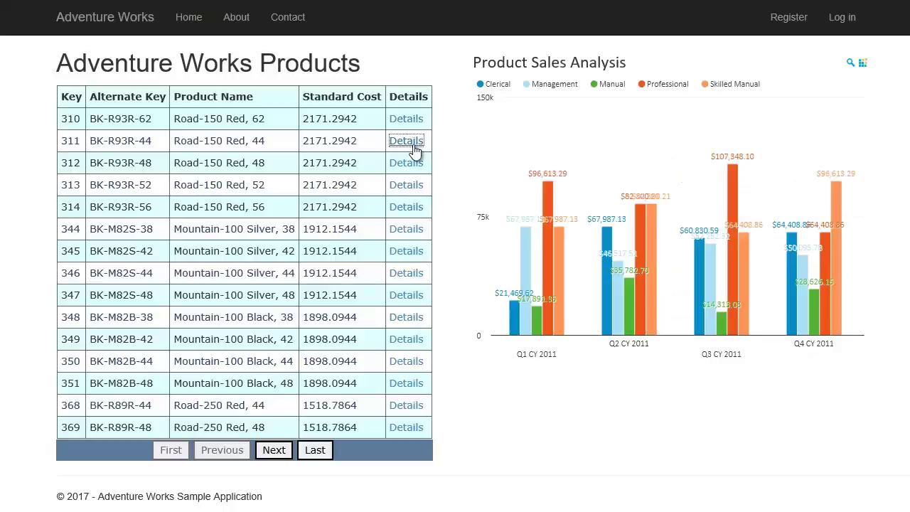
click(417, 165)
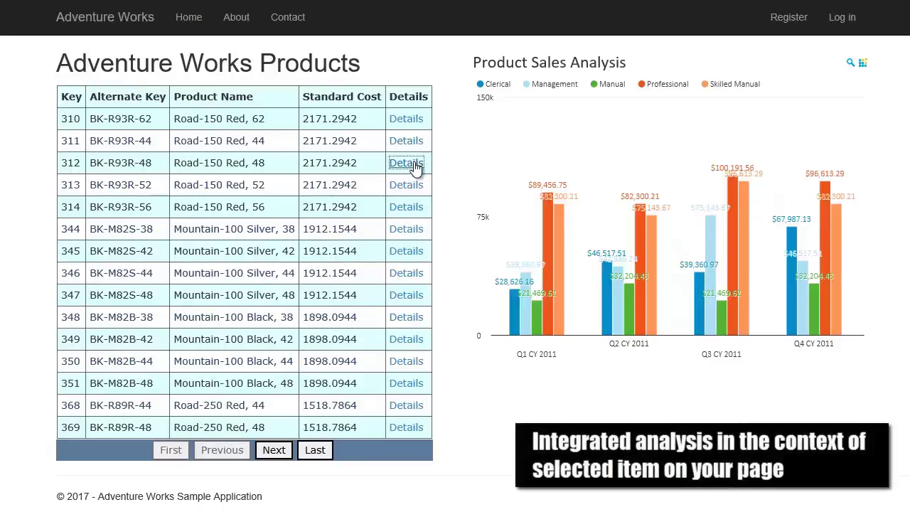
click(395, 295)
click(405, 387)
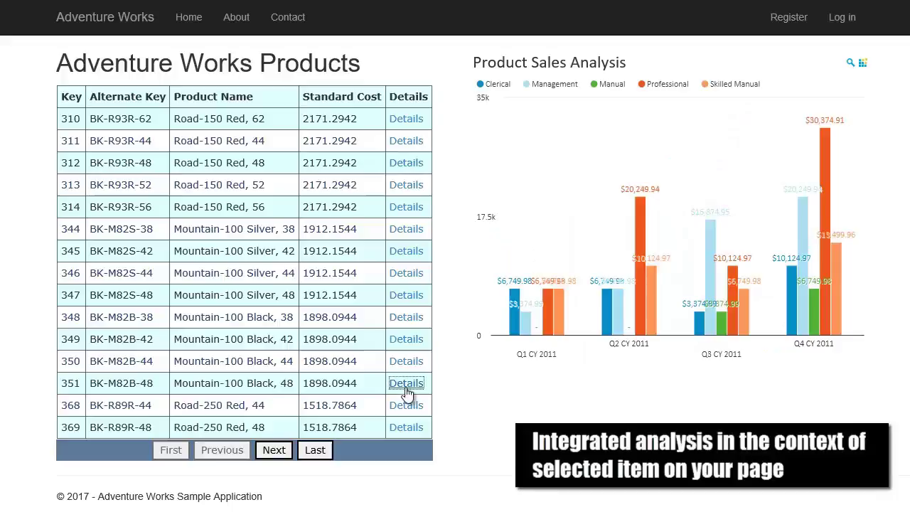
Drill Q4 Professional to months and November 2011 to days, then view products 344 and 345.
click(823, 209)
click(639, 270)
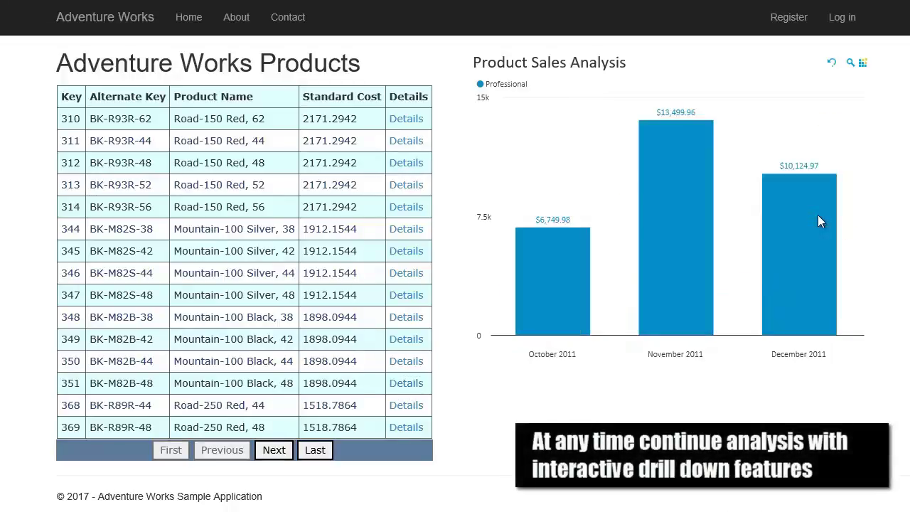
click(693, 242)
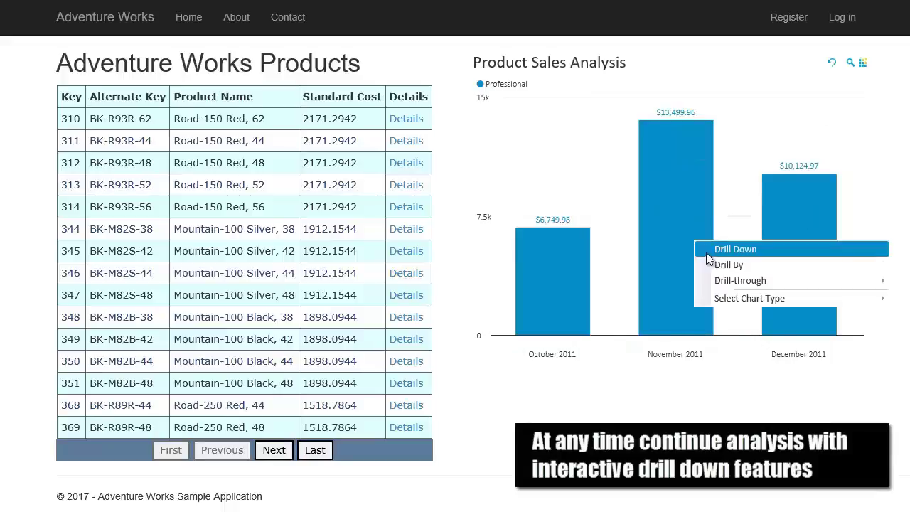
click(707, 252)
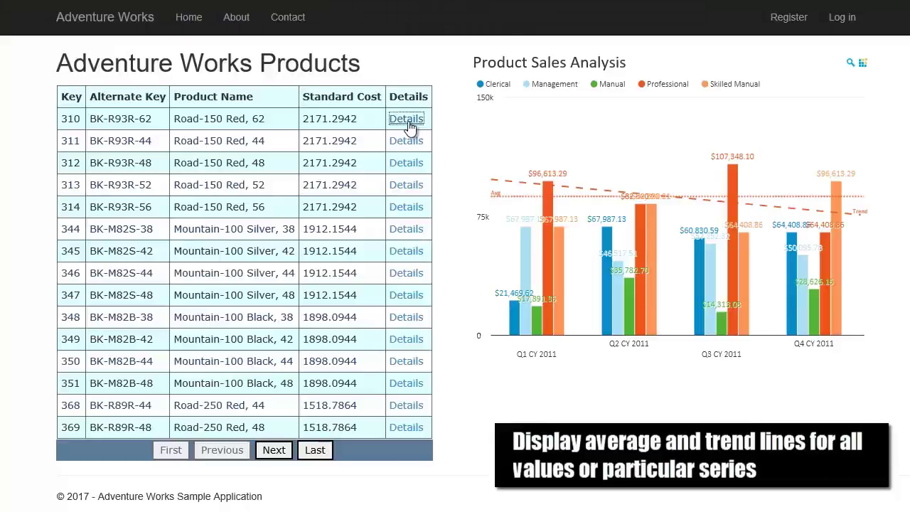
click(406, 235)
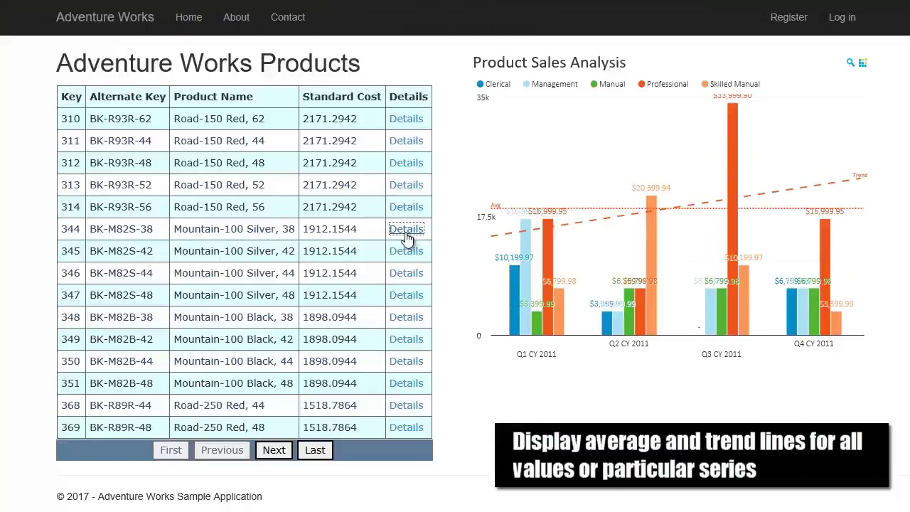
click(407, 253)
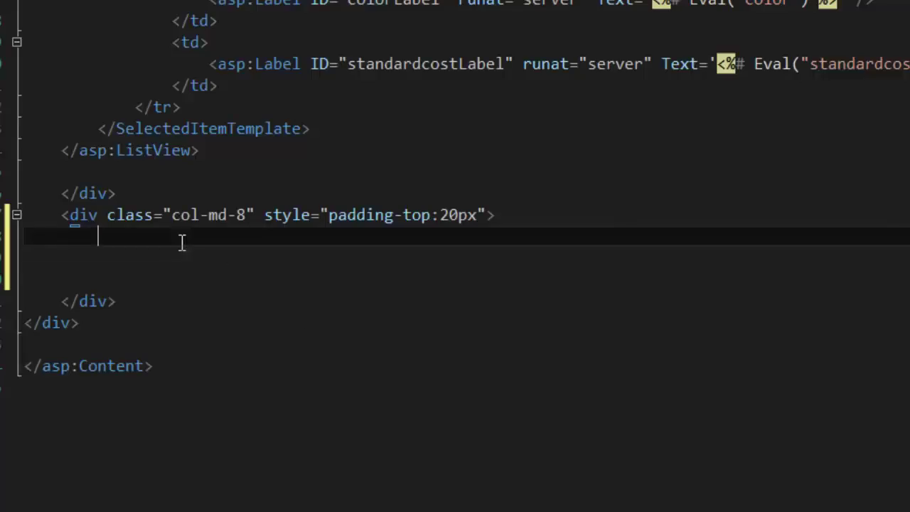
Insert a dashFrame iframe sourcing dashboard 2019 with HideToolbar=1 and HideFilters=1.
key(ctrl+v)
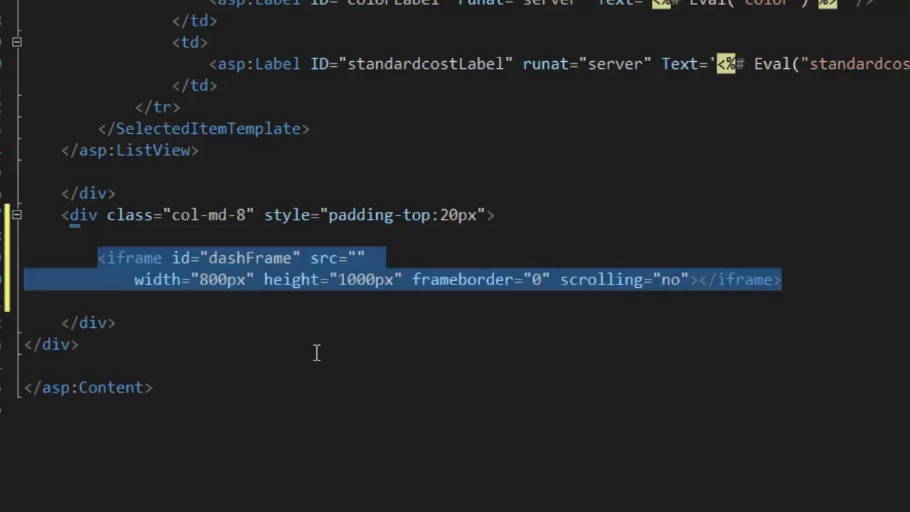
click(317, 352)
click(366, 258)
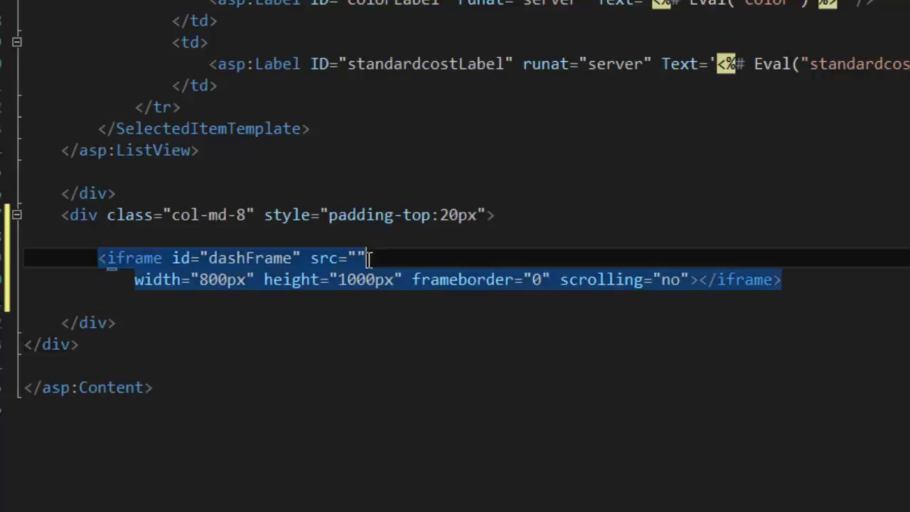
click(358, 258)
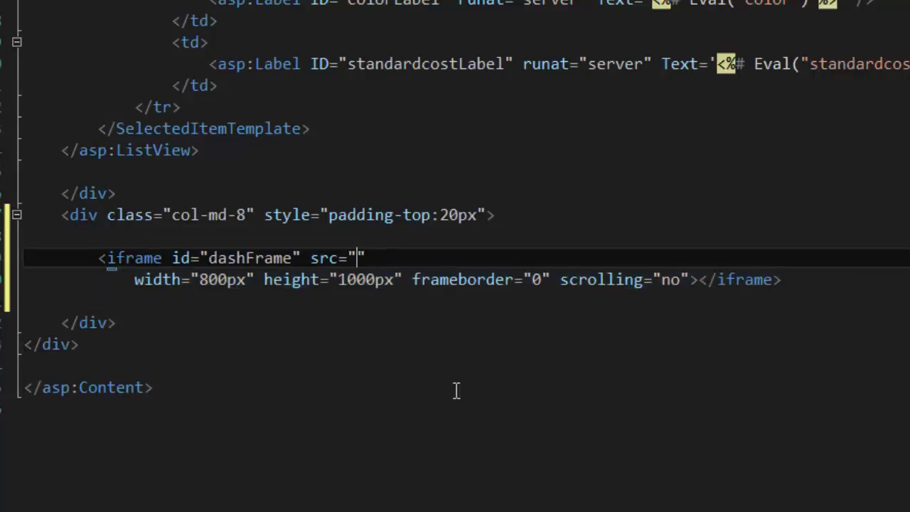
text(http://localhost:81/Forms/Dashboard.aspx?DashboardID=2019)
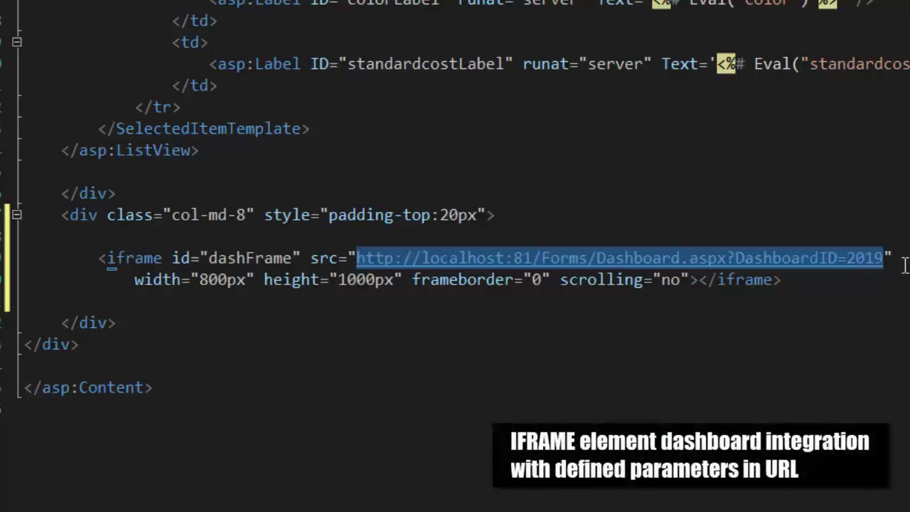
key(ctrl+v)
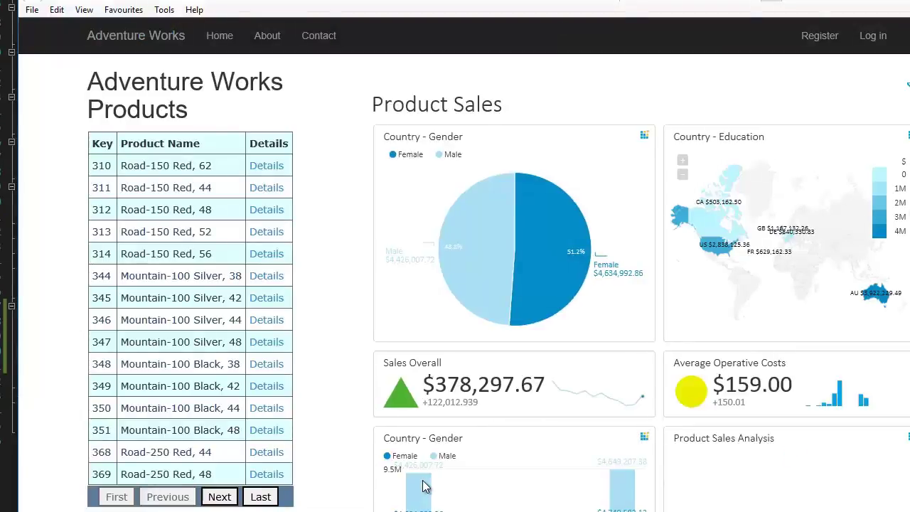
Scroll the embedded dashboard and show drill menus on the Female pie slice and Country - Gender bars.
scroll(580, 379, down, 1)
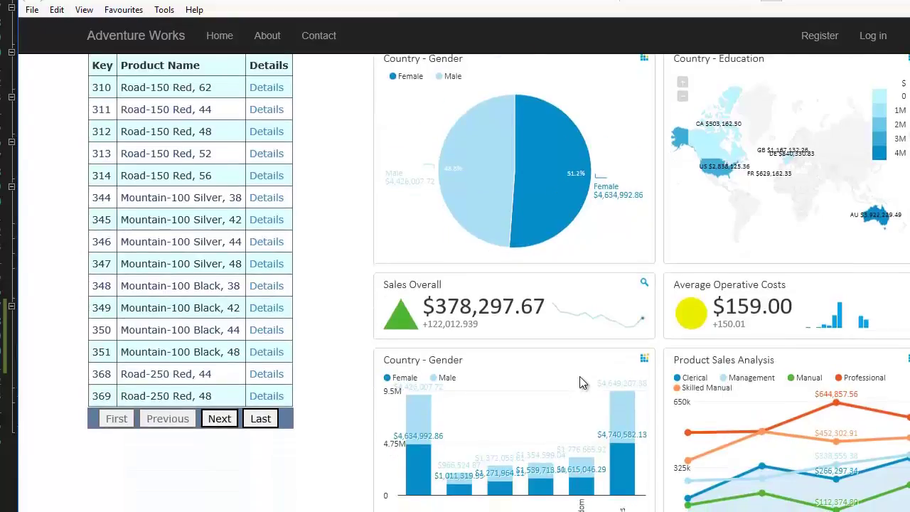
scroll(580, 378, down, 1)
scroll(579, 378, up, 1)
scroll(579, 377, up, 1)
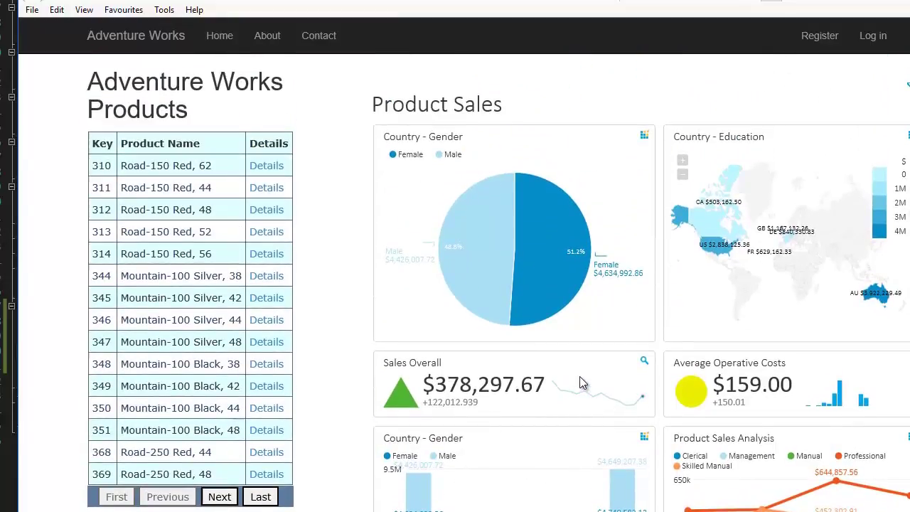
right_click(528, 262)
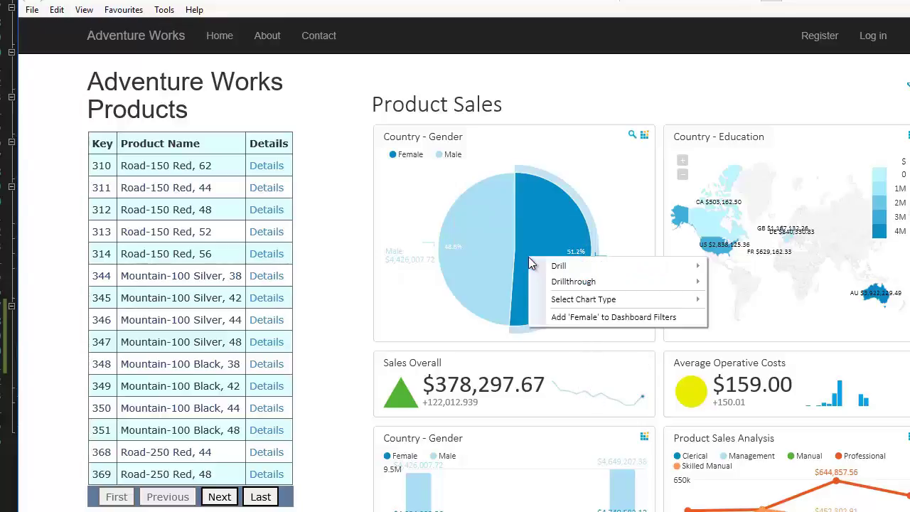
click(424, 496)
right_click(425, 496)
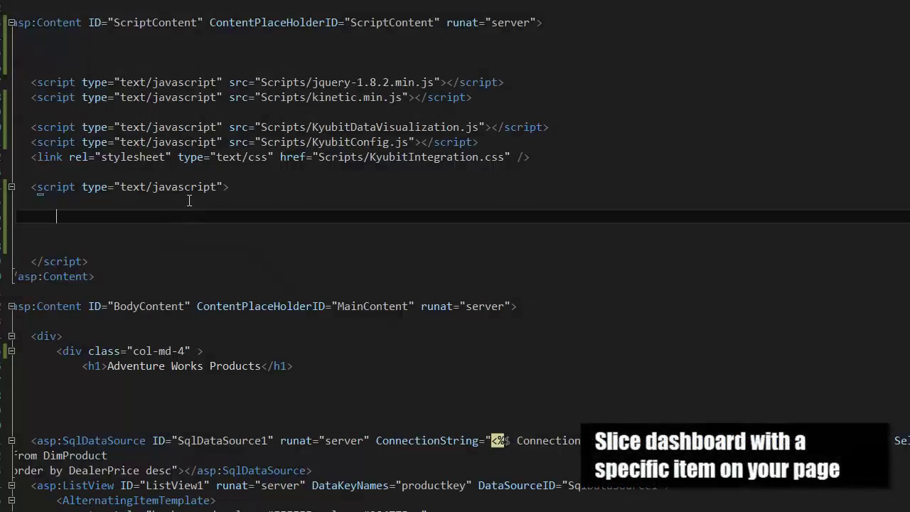
Append a [Product].[Product] filter using productKey to the dashboard URL, encoding & as %26.
click(306, 249)
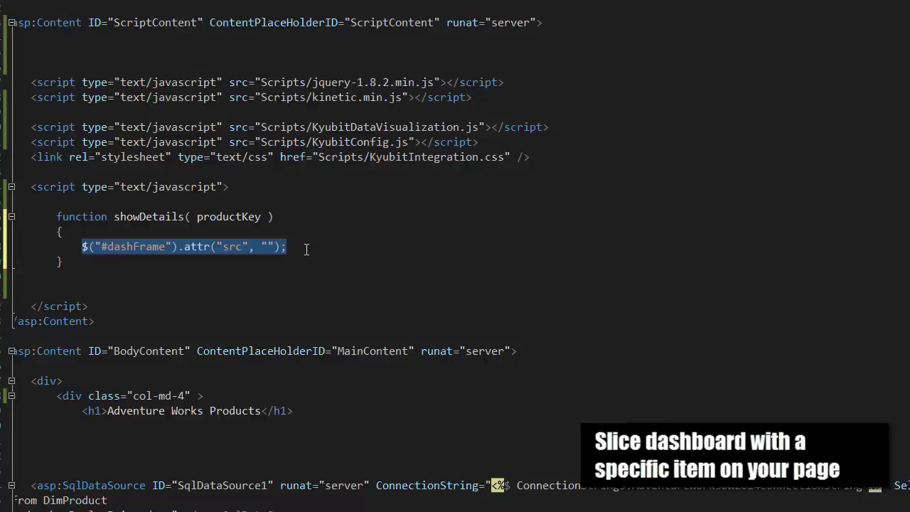
click(307, 249)
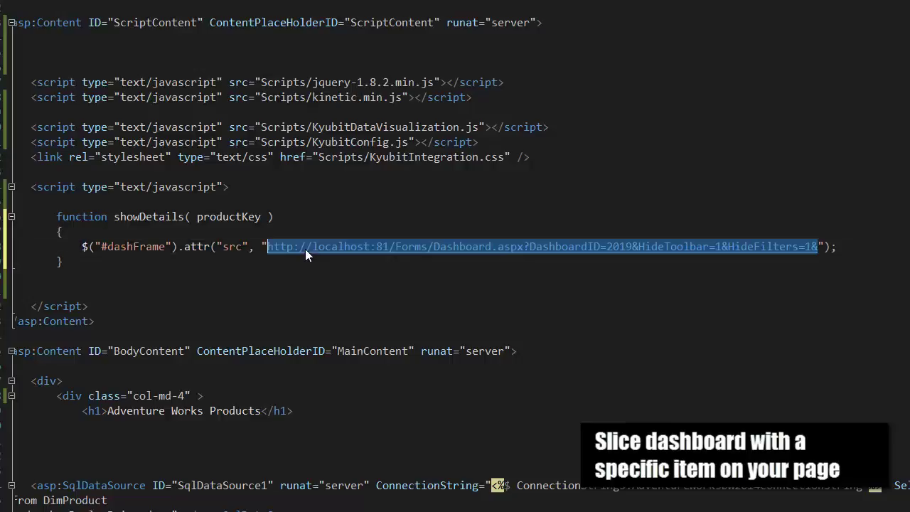
click(820, 247)
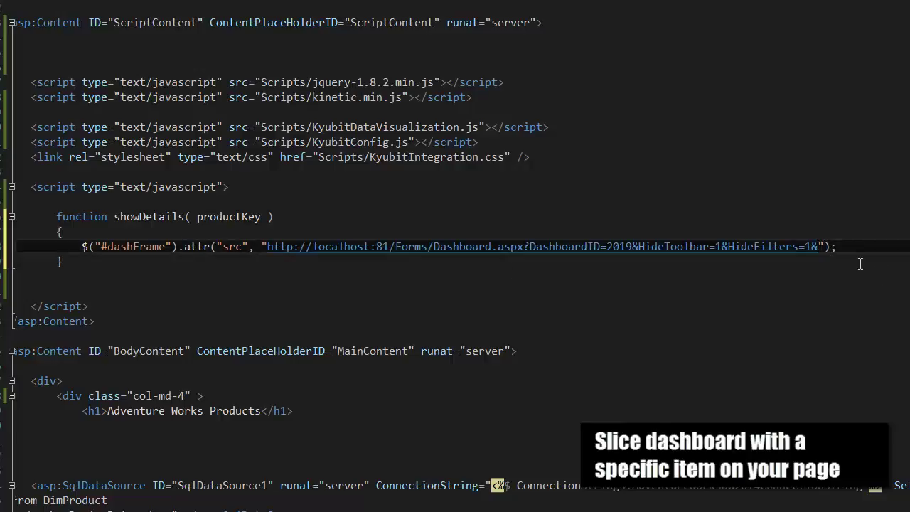
key(ctrl+v)
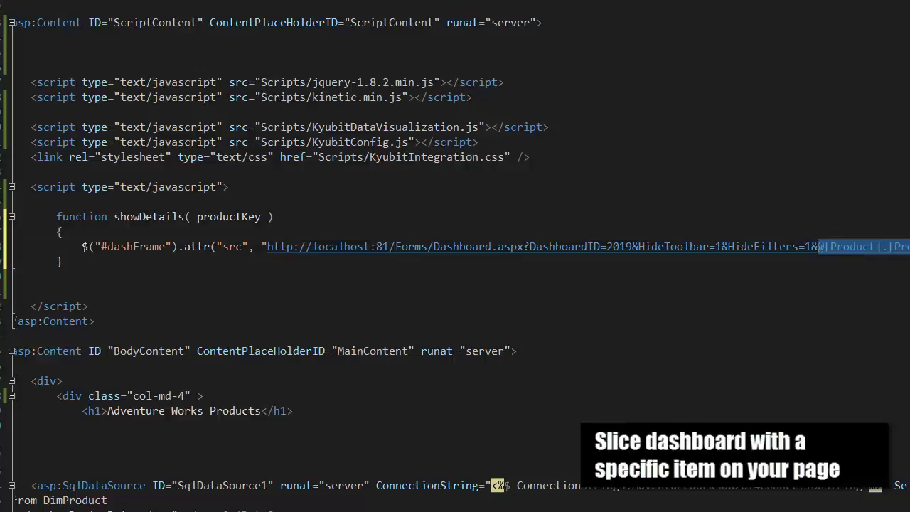
scroll(455, 256, right, 3)
scroll(454, 256, right, 3)
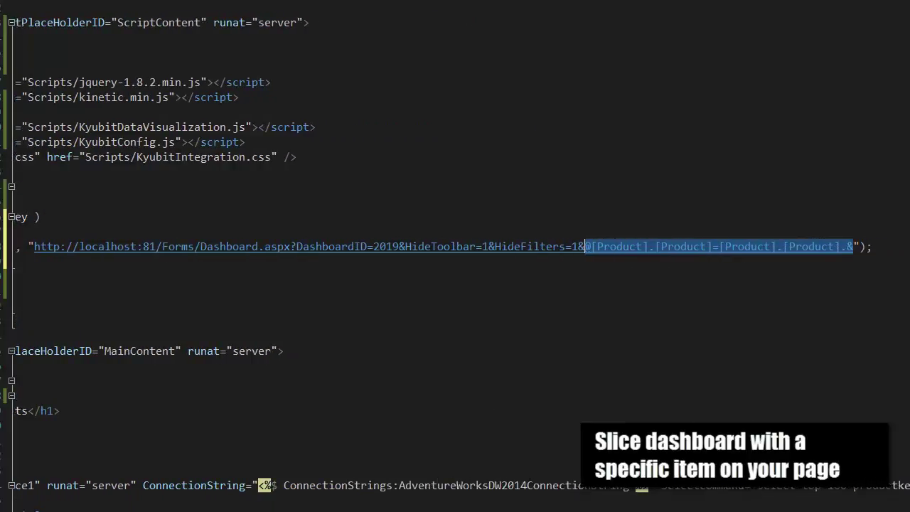
scroll(455, 256, right, 3)
scroll(455, 255, right, 3)
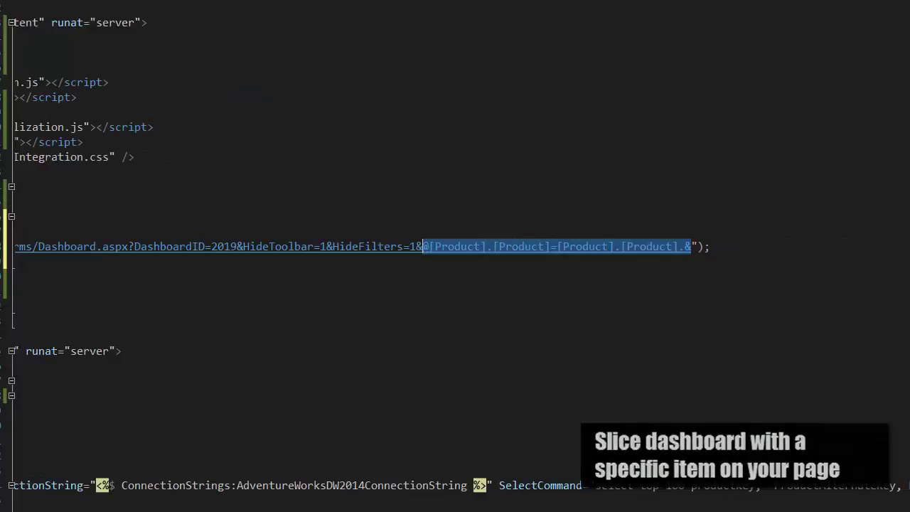
text([" + productKey + "])
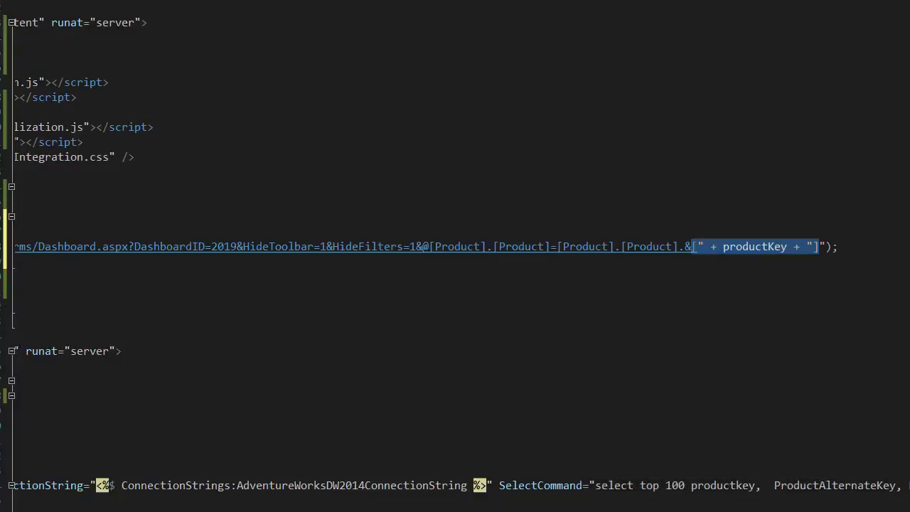
key(BackSpace)
text(%26)
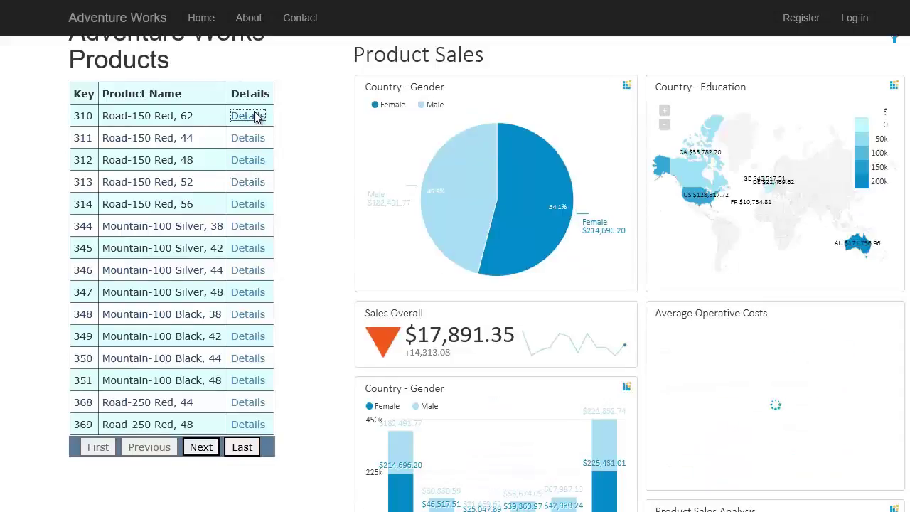
Load the dashboard for product 311, then for product 312 (Road-150 Red, 48).
click(256, 140)
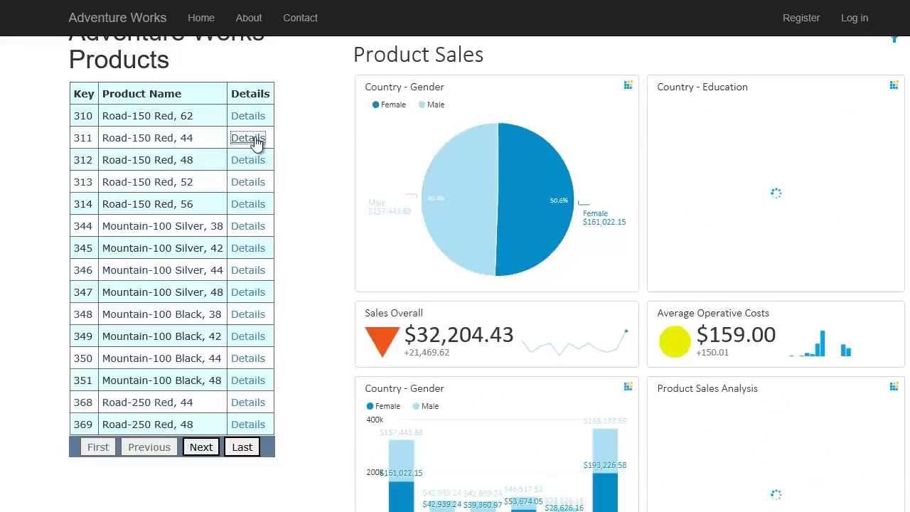
click(249, 161)
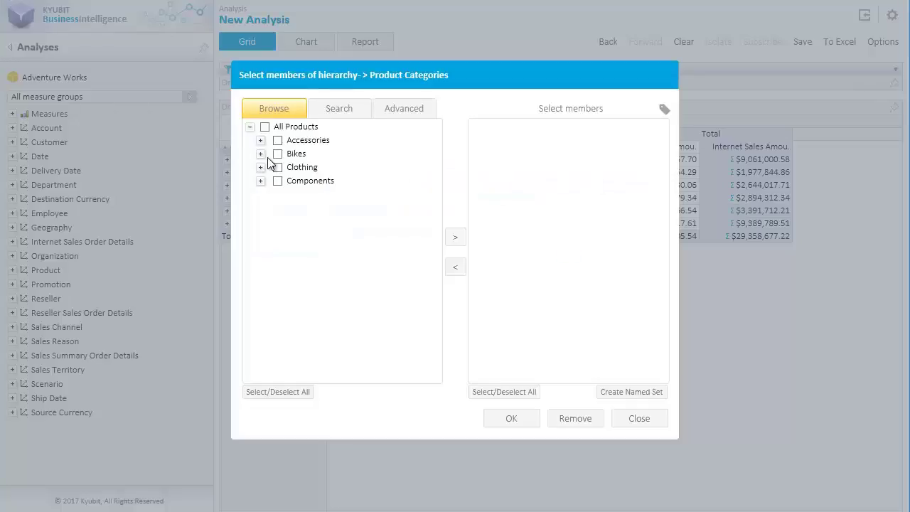
Limit Product Categories to Mountain Bikes and Road Bikes and enable 3D on the column chart.
click(261, 153)
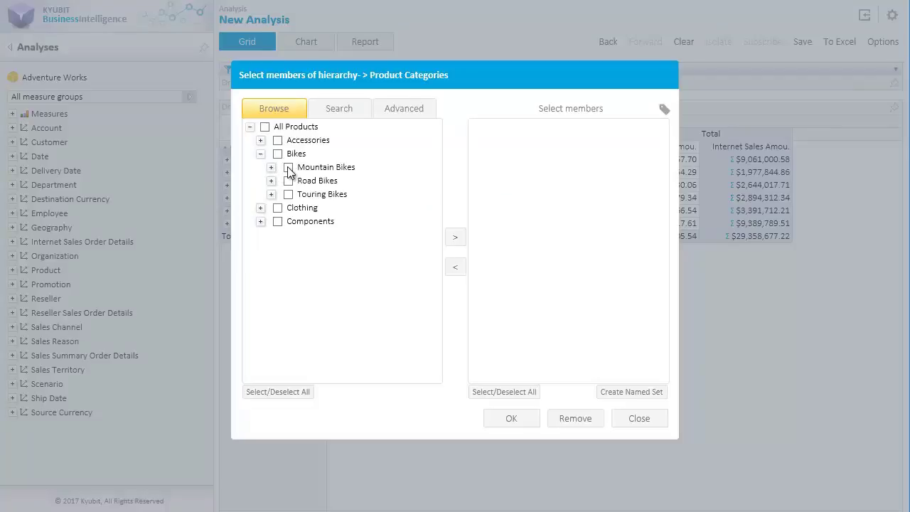
click(288, 167)
click(455, 236)
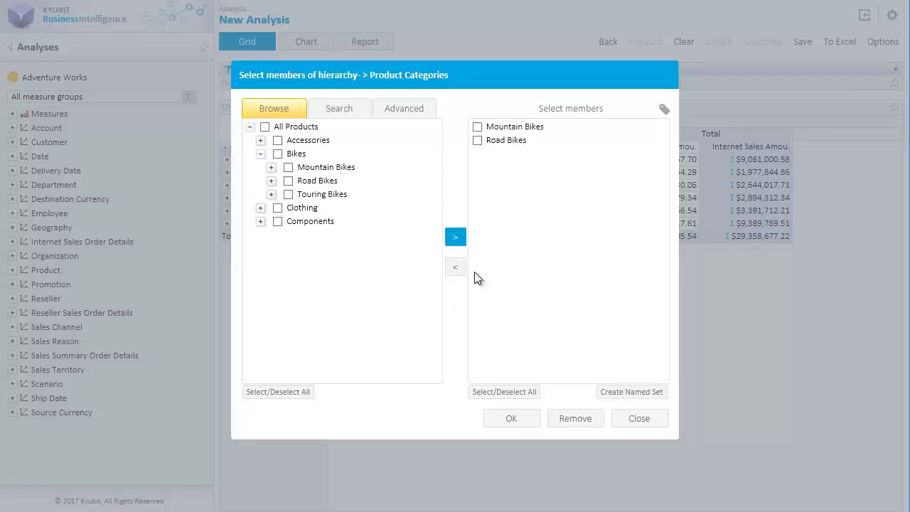
click(506, 418)
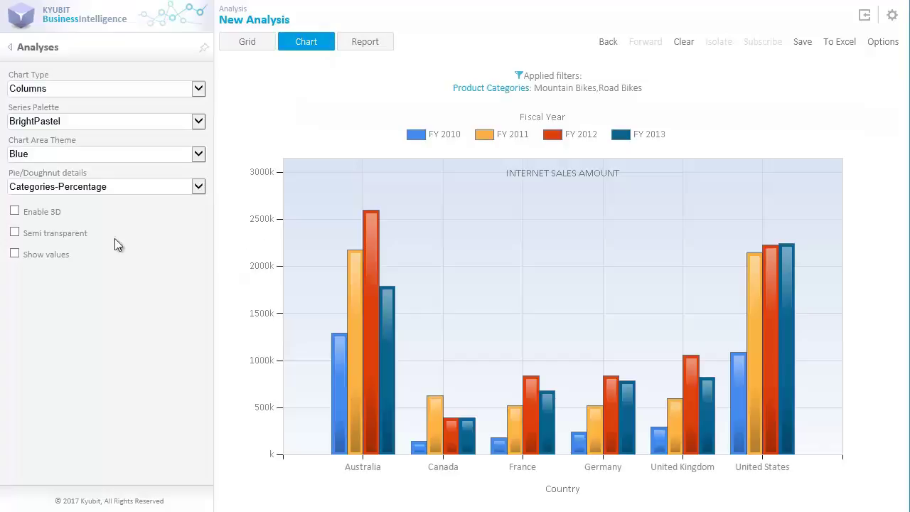
click(15, 211)
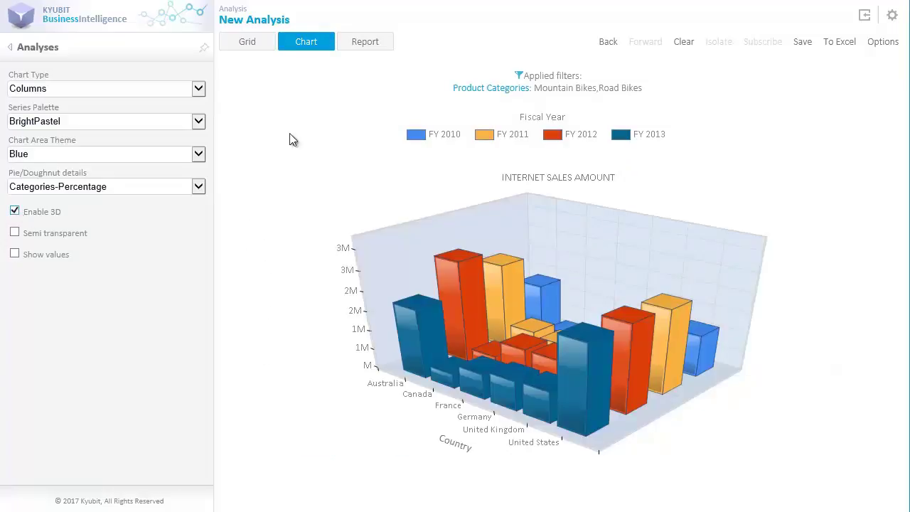
Set the report visuals to Chart over Grid layout with Compare Grand Totals value bars.
click(360, 47)
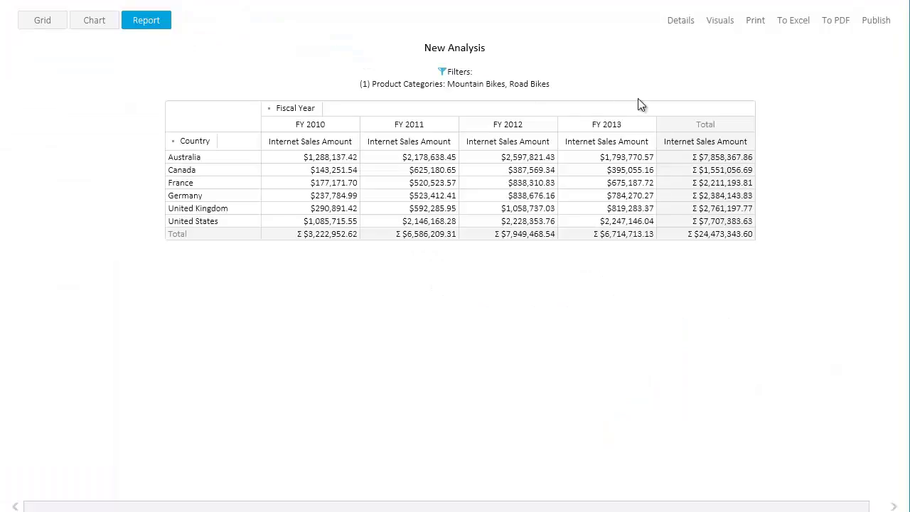
click(720, 20)
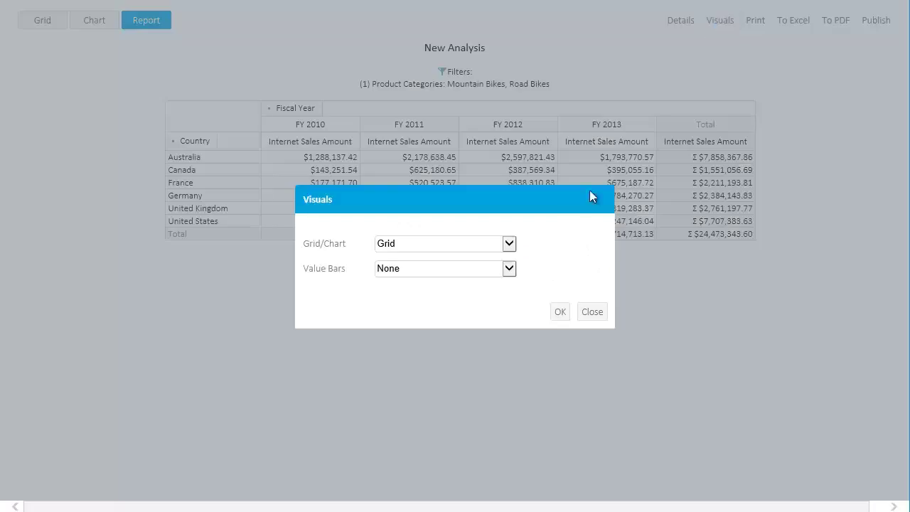
click(509, 243)
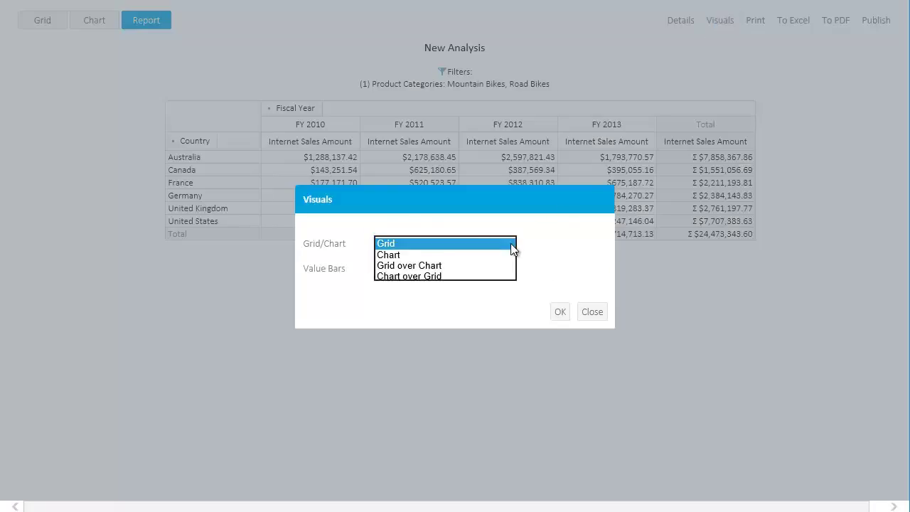
click(490, 275)
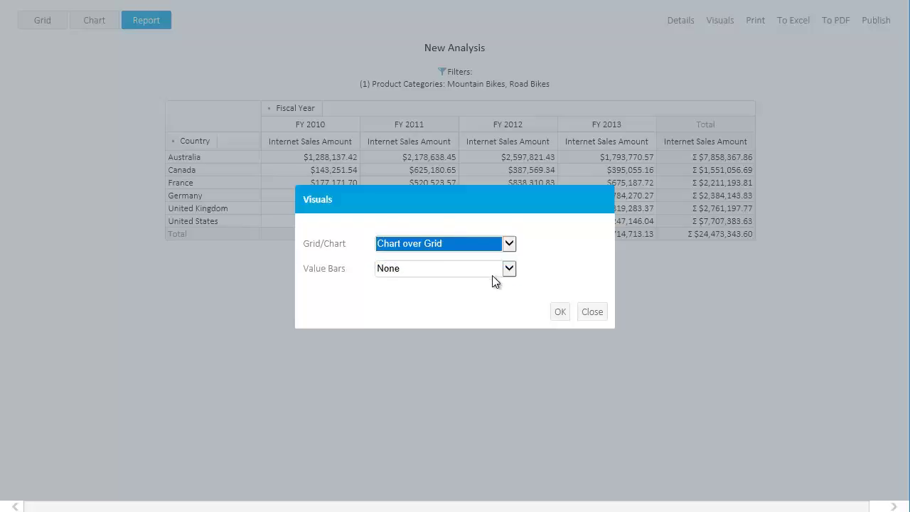
click(498, 271)
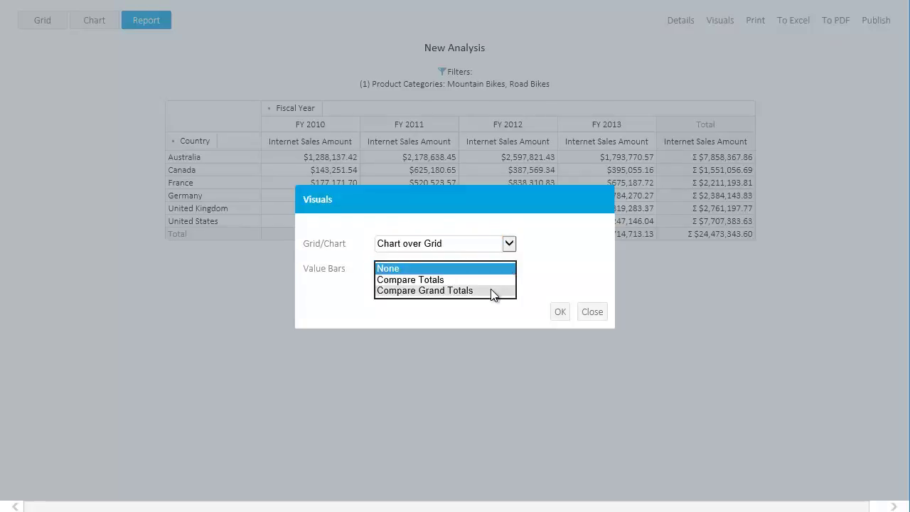
click(490, 290)
click(560, 314)
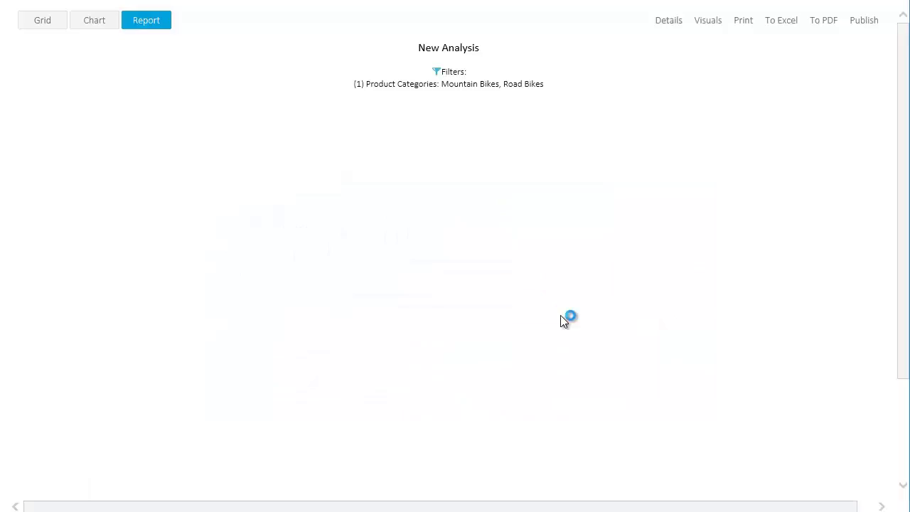
scroll(564, 314, down, 4)
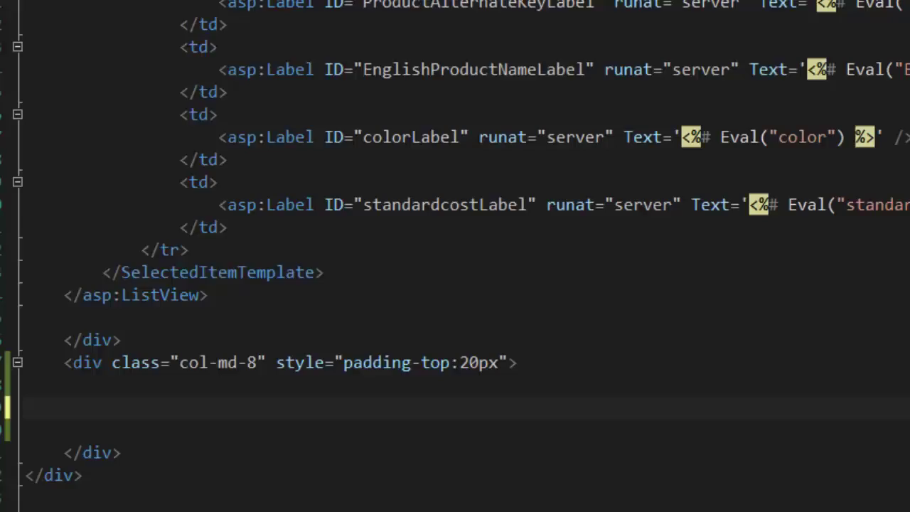
click(899, 449)
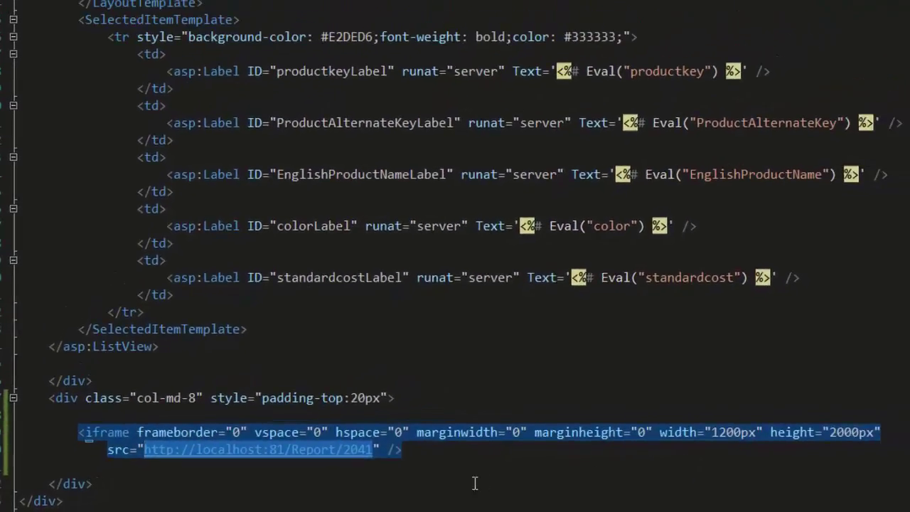
click(448, 468)
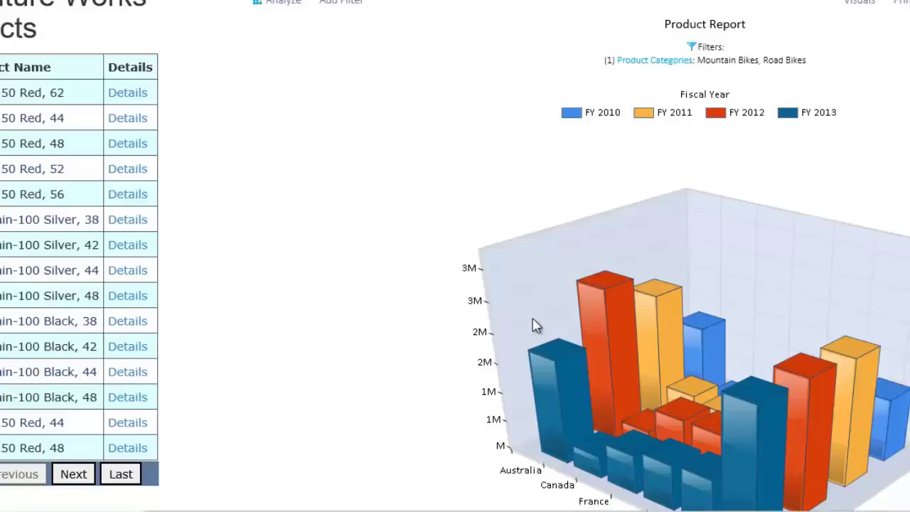
Scroll down to the embedded 3D chart and its value-barred fiscal-year sales grid.
scroll(536, 326, down, 5)
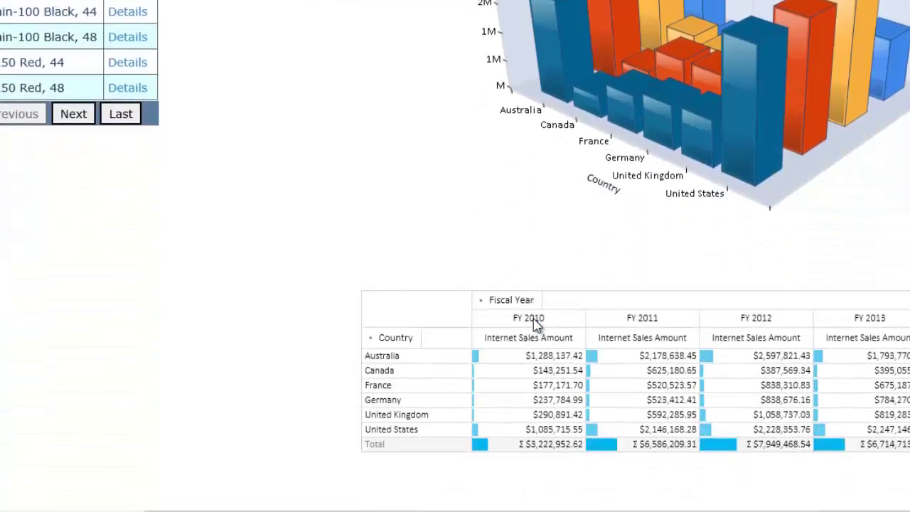